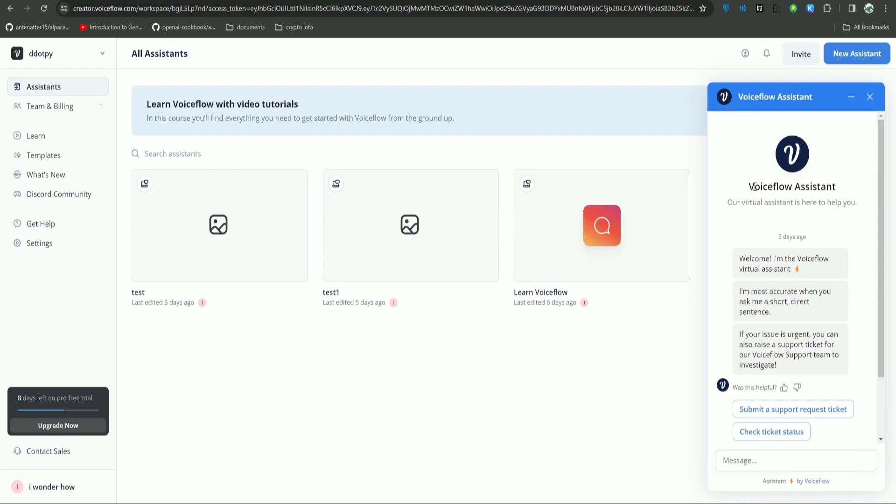
Highlight the help assistant's introduction in the support chat, then clear the highlight.
left_click_drag(754, 187, 854, 206)
scroll(880, 237, "down", 3)
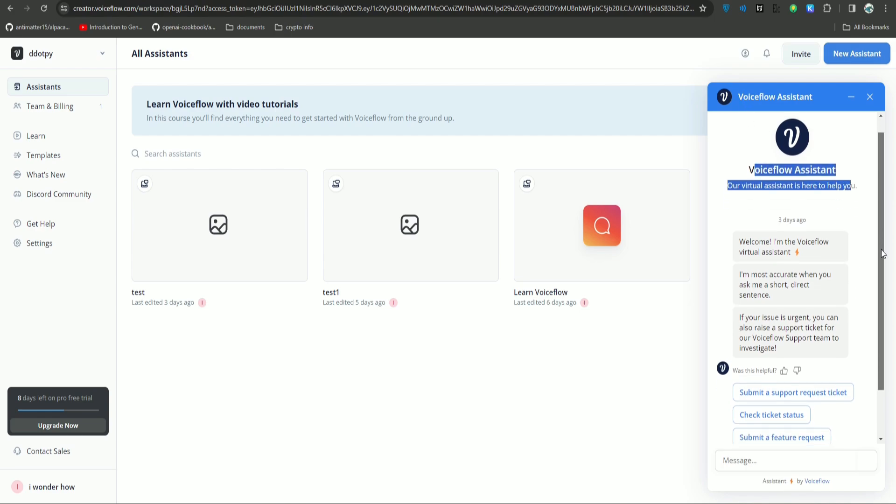
left_click(864, 310)
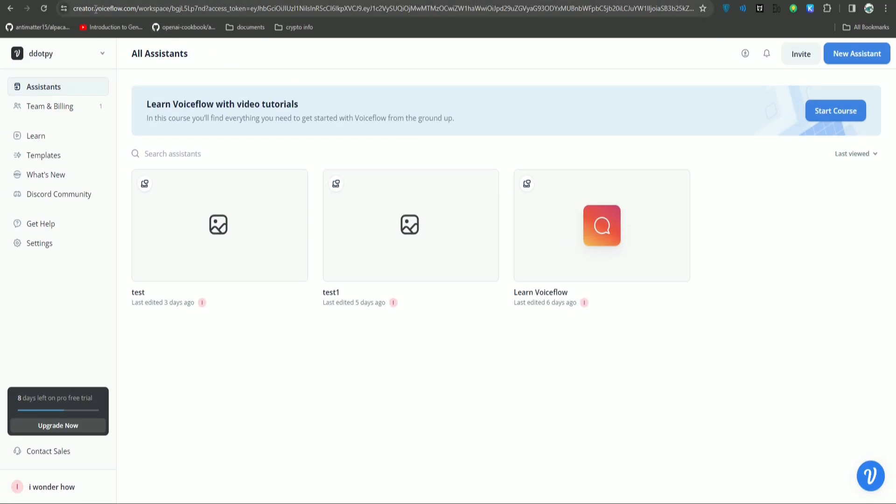
Review the free-trial days notice, then go to the pricing page's Sandbox plan features.
left_click_drag(96, 9, 125, 6)
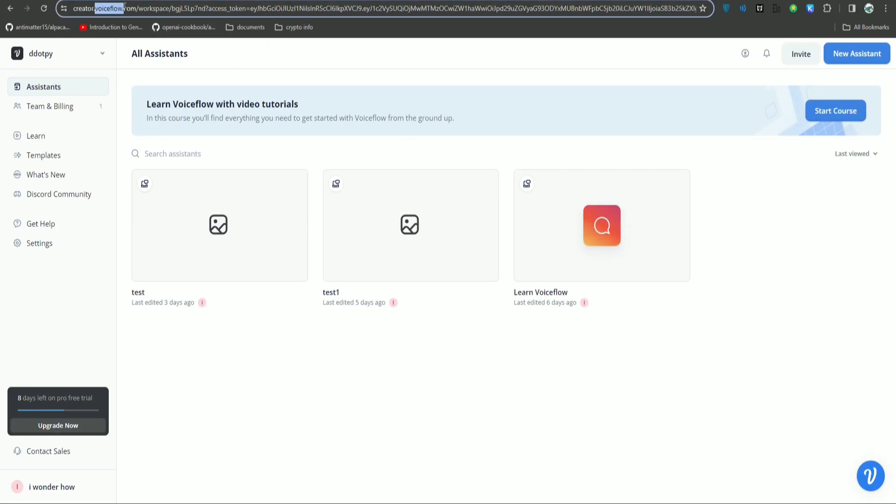
left_click(434, 424)
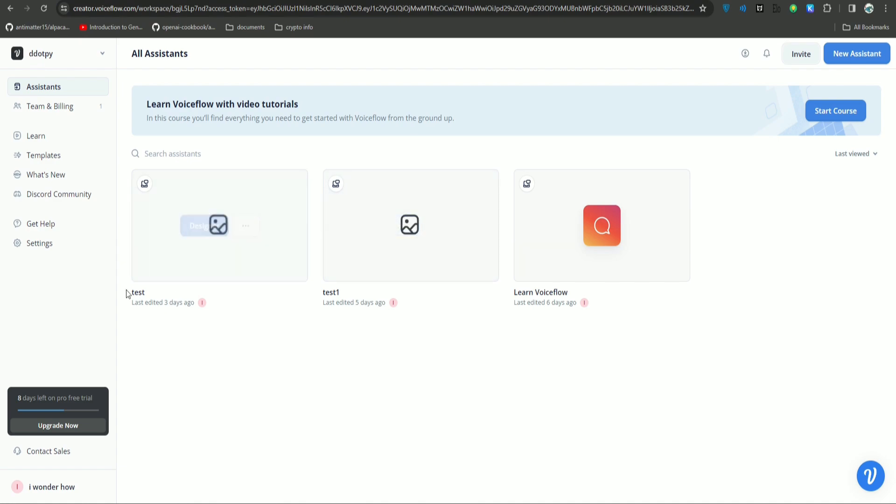
left_click_drag(22, 400, 85, 397)
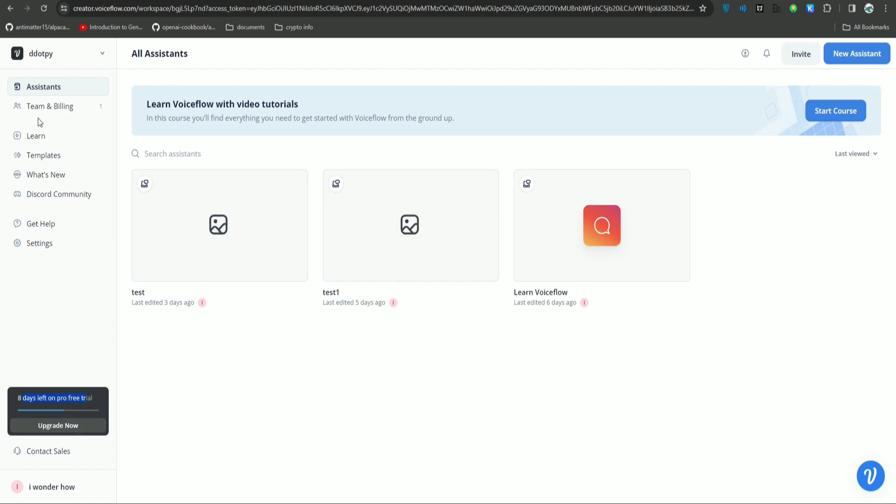
left_click(298, 1)
left_click_drag(196, 115, 217, 360)
left_click(220, 362)
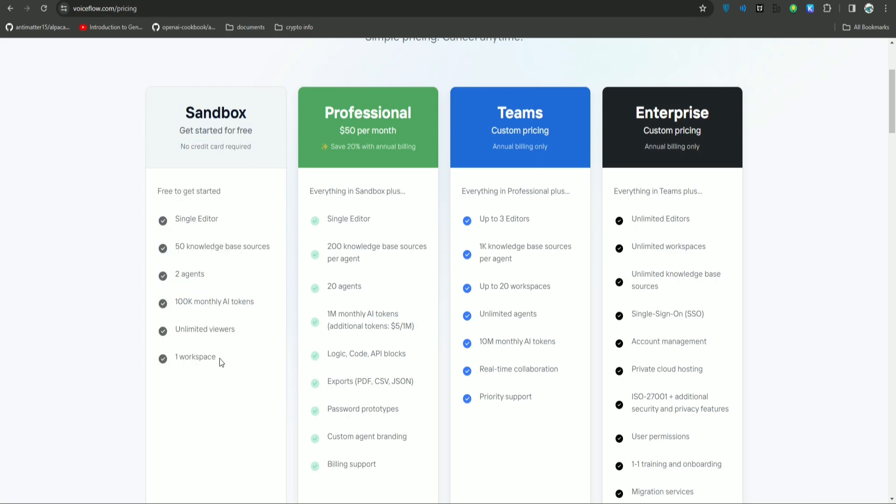
left_click_drag(333, 113, 414, 375)
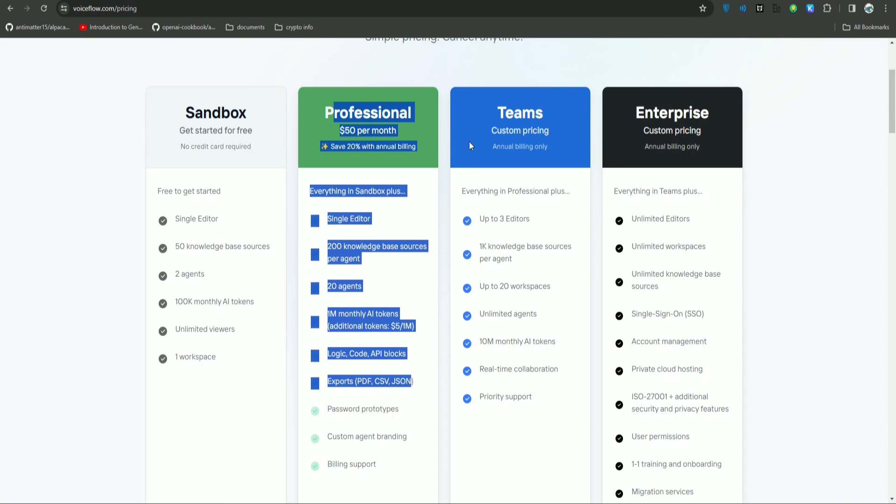
left_click_drag(513, 113, 532, 130)
left_click_drag(644, 113, 674, 131)
mouse_move(891, 114)
left_mouse_down()
mouse_move(892, 160)
mouse_move(894, 99)
left_mouse_up()
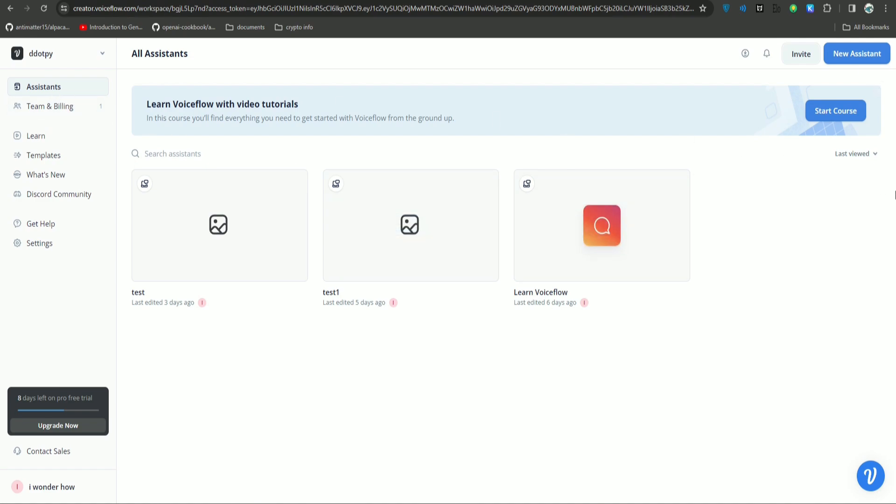
Create a new assistant named lead_gen with Chat modality and English (en-US) language.
left_click(853, 57)
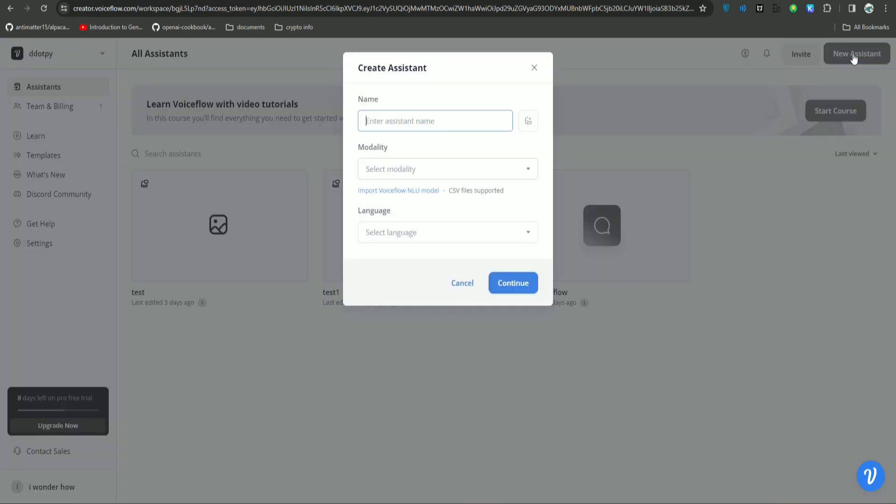
type("lead_gen")
left_click(438, 169)
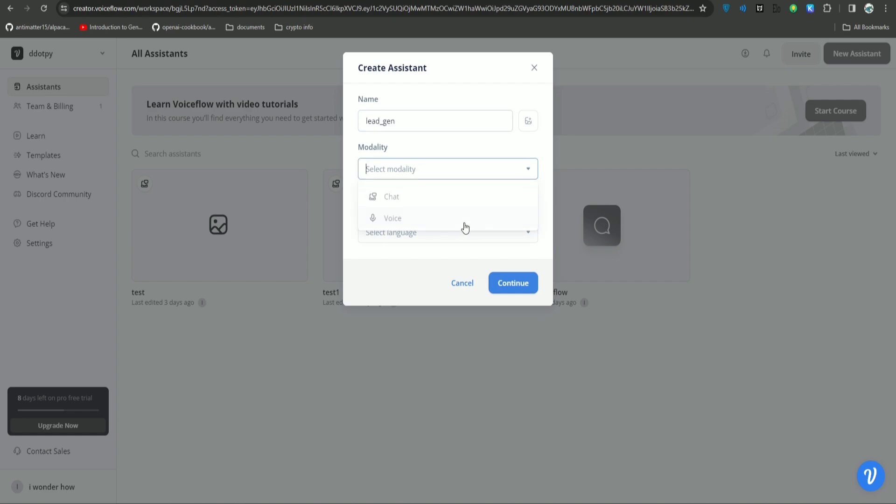
left_click(390, 194)
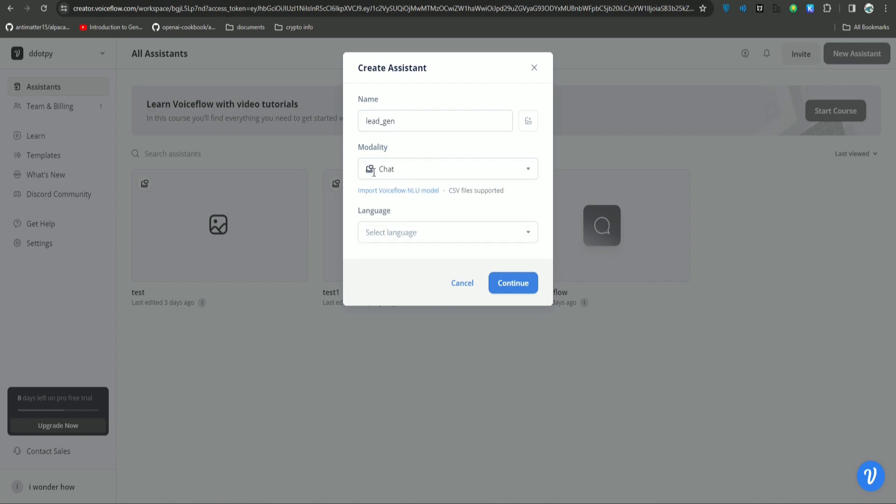
left_click(444, 236)
left_click(422, 259)
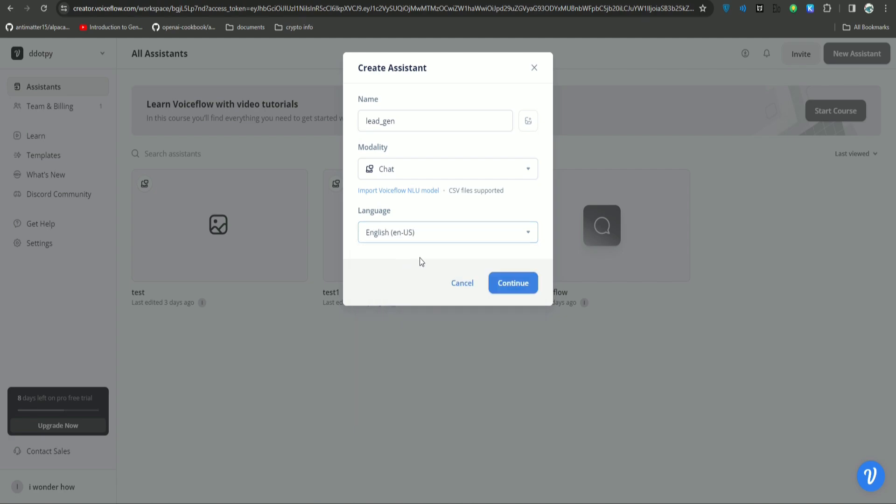
left_click(522, 285)
left_click(497, 245)
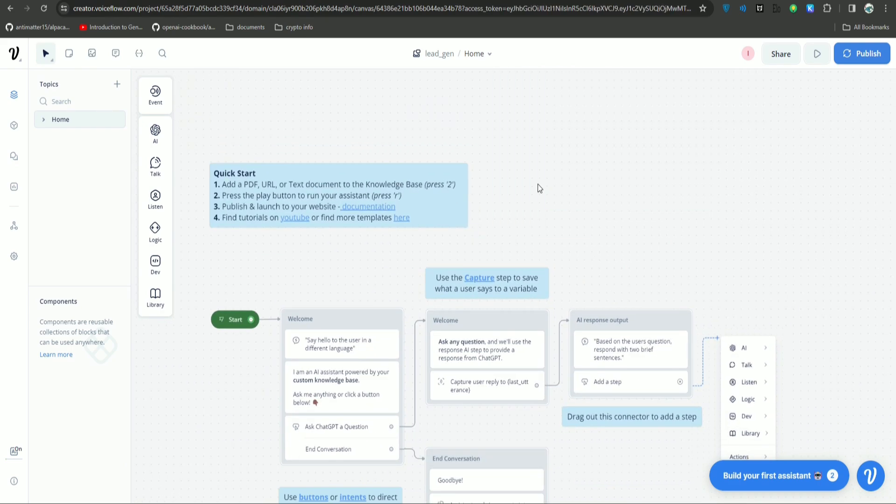
Delete the starter welcome blocks and notes, leaving Start alone, positioned at the upper left.
left_click(338, 195)
key("Delete")
left_click(626, 354)
key("Delete")
left_click(372, 332)
key("Delete")
left_click_drag(392, 326, 455, 251)
left_click_drag(335, 260, 275, 193)
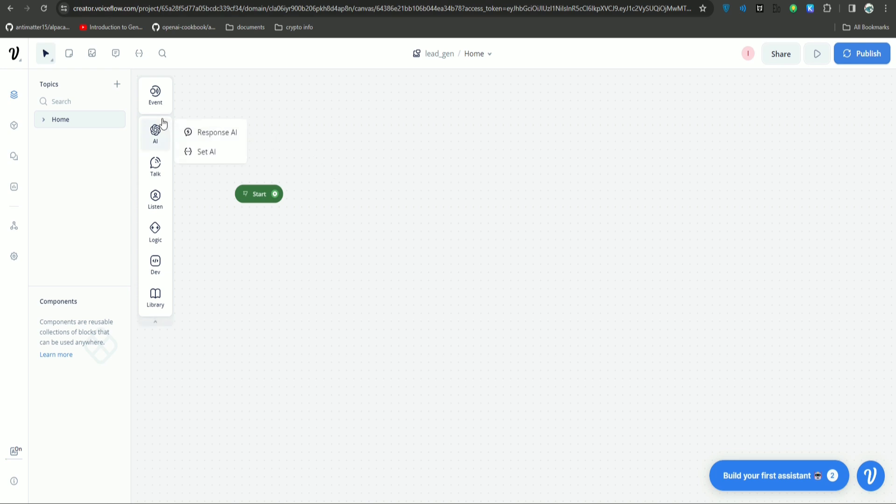
Add a Text block linked from Start reading 'Welcome to d dotpy, We help businesses to integrate AI…'.
mouse_move(164, 202)
mouse_move(158, 171)
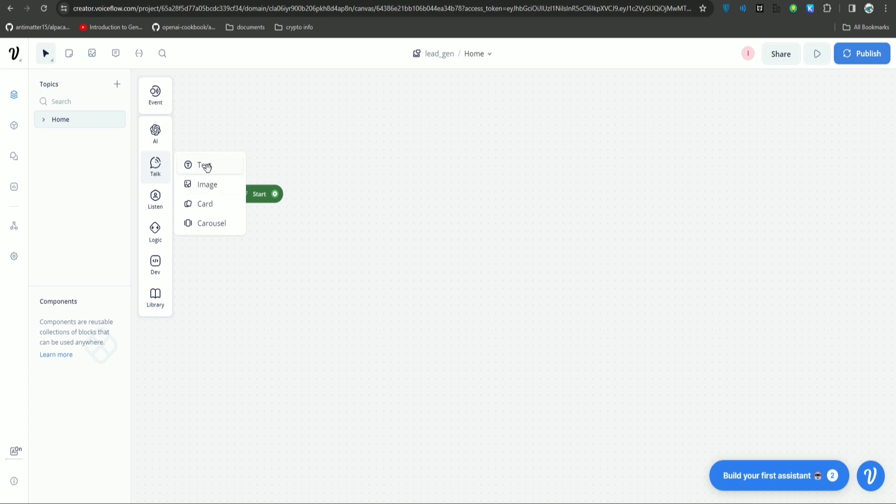
left_click_drag(205, 165, 380, 190)
left_click_drag(275, 196, 384, 170)
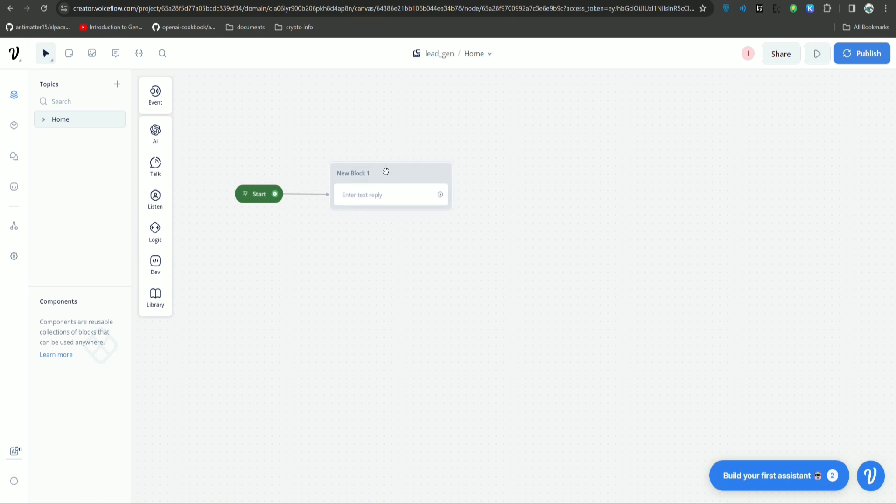
left_click(391, 196)
left_click(836, 138)
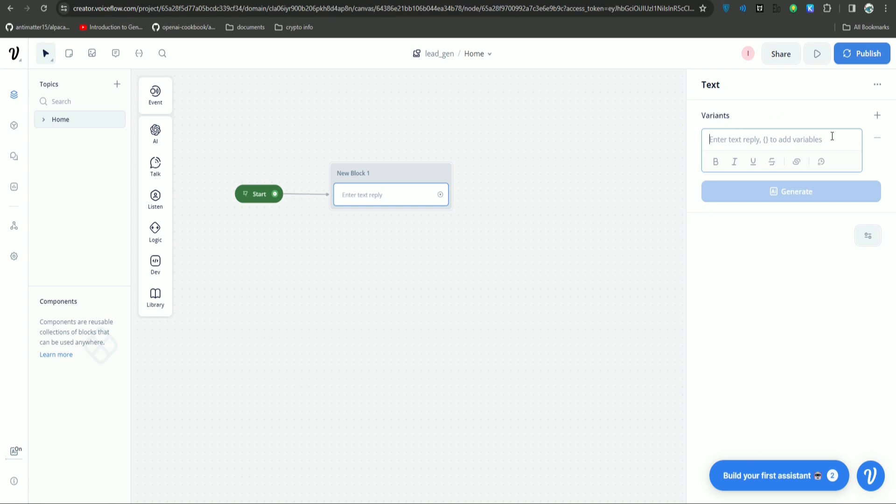
type("Welcome to d dotpy, We help businesses to integrate AI into their processes. what are you interested in?")
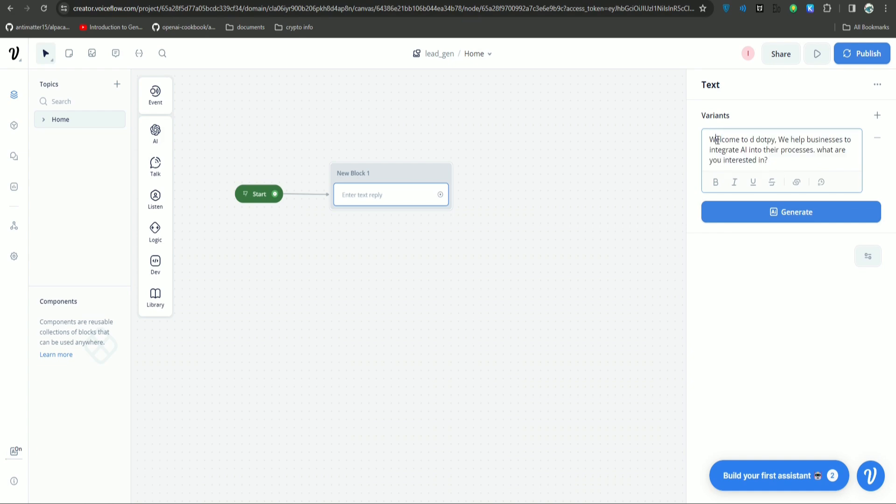
Generate five AI-written alternative variants of the welcome message.
left_click_drag(717, 140, 765, 163)
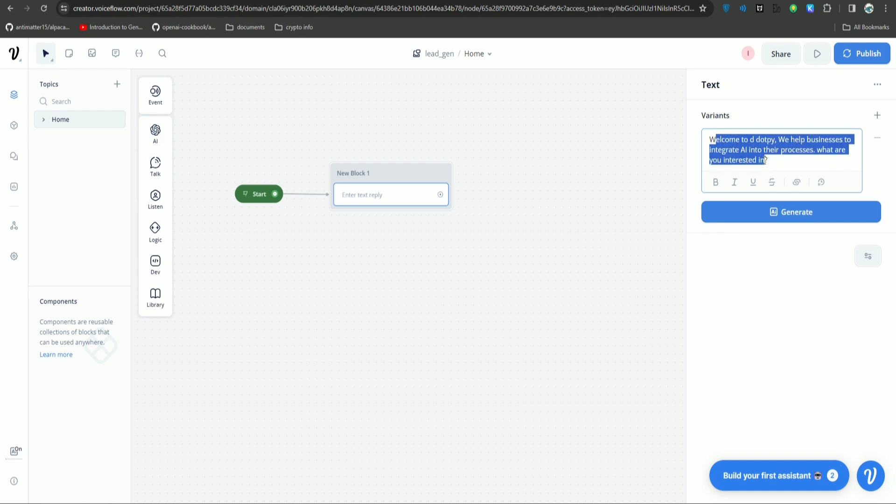
left_click(767, 161)
mouse_move(790, 220)
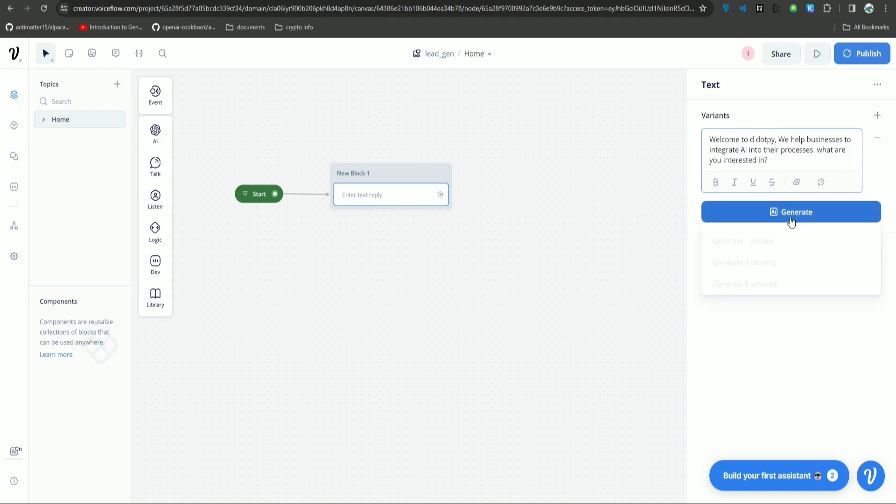
left_click(763, 281)
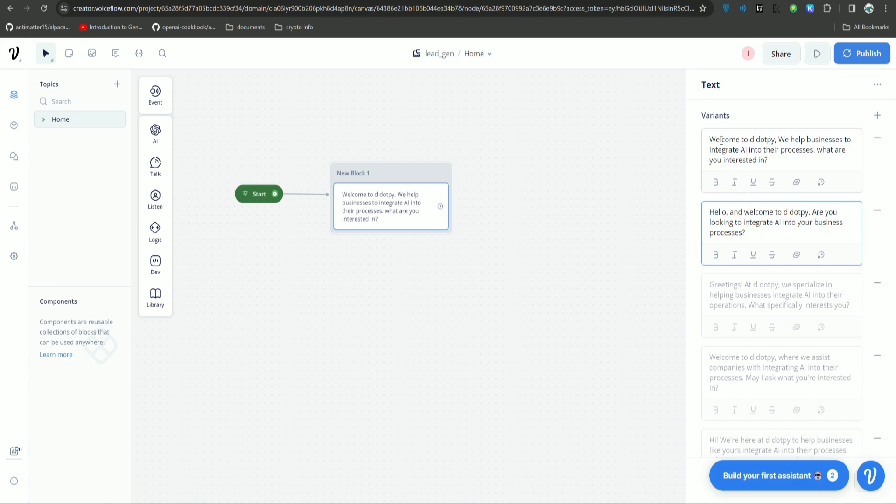
scroll(740, 439, "down", 2)
left_click_drag(732, 441, 710, 165)
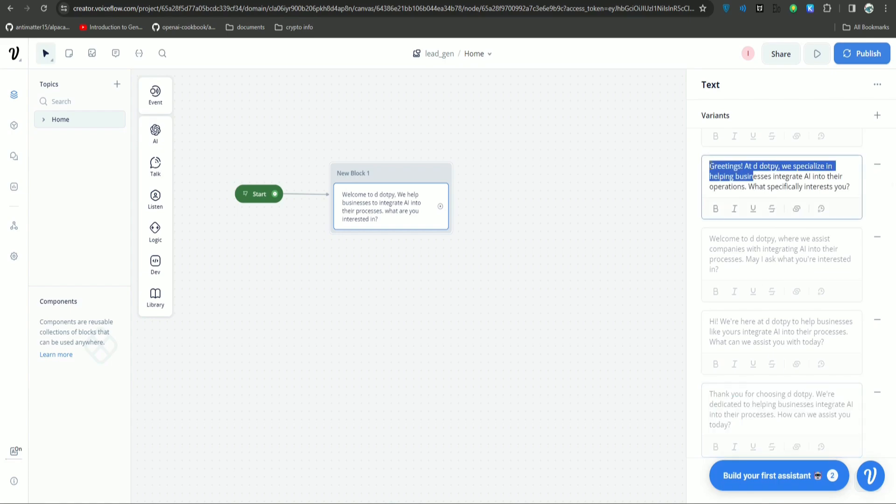
left_click(608, 228)
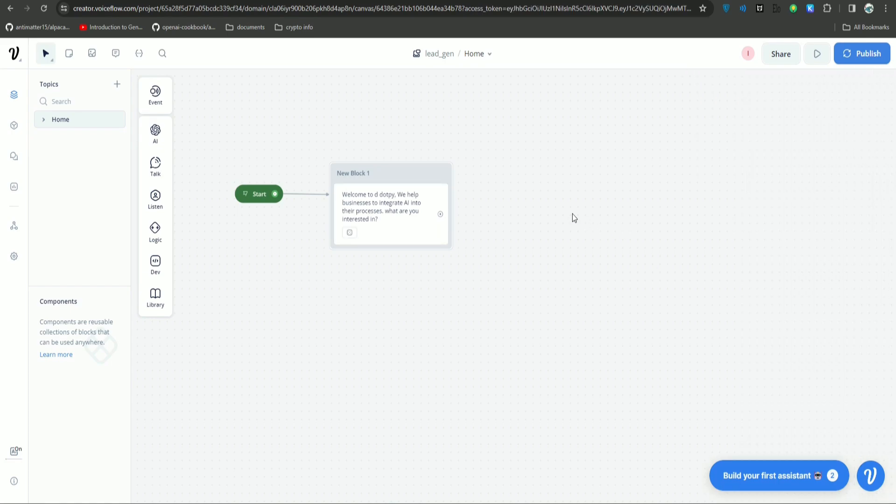
Run the prototype from Start to check the d dotpy welcome, then exit back to the canvas.
left_click(243, 194)
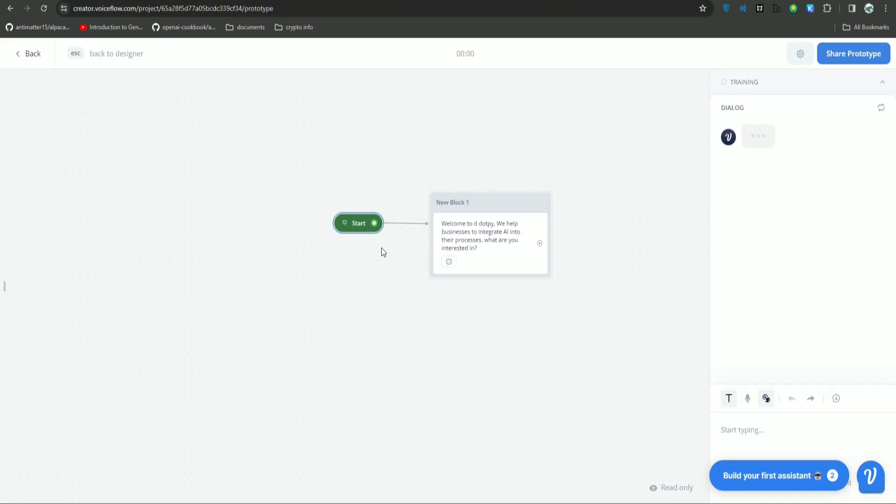
left_click(345, 224)
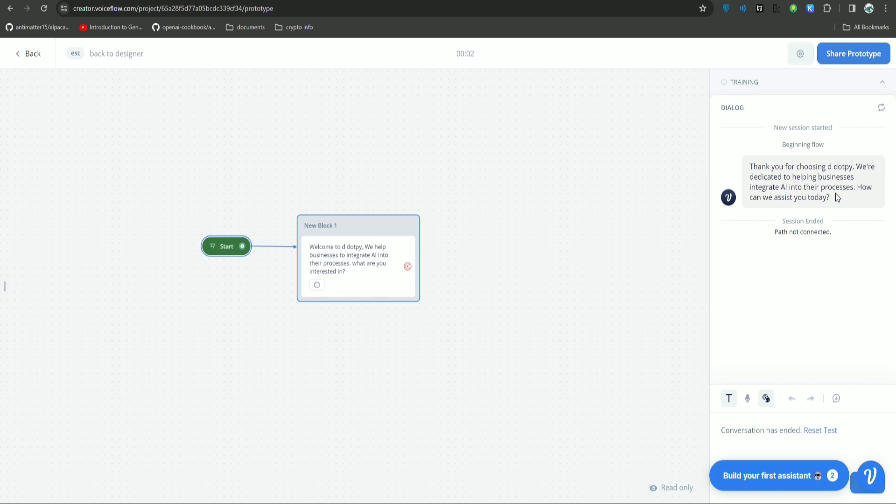
left_click(211, 246)
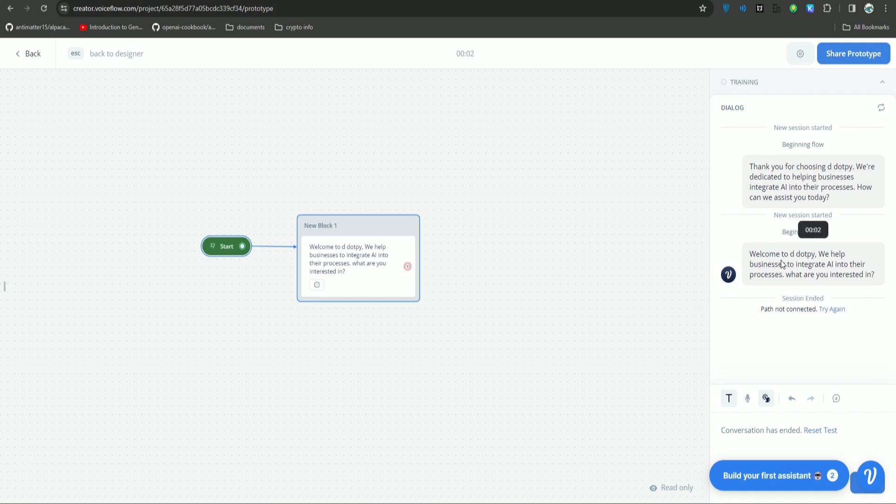
left_click_drag(506, 245, 505, 210)
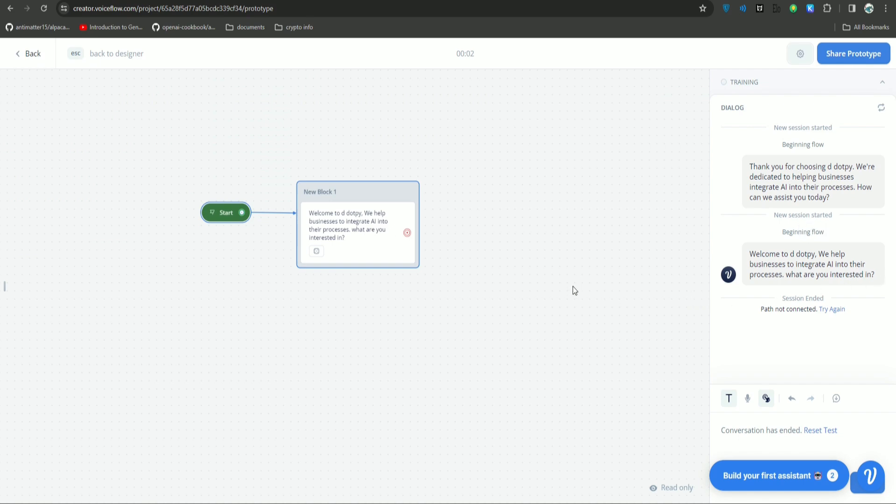
left_click_drag(505, 256, 546, 210)
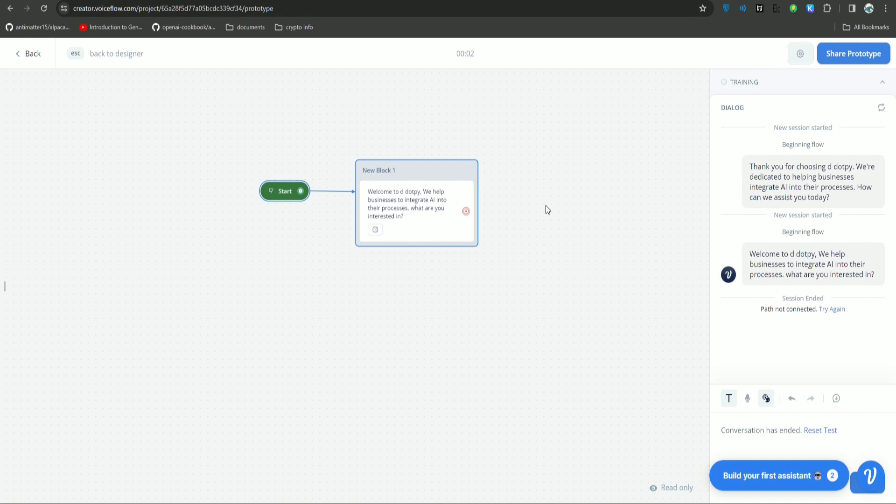
key("Escape")
Add a Buttons step to New Block 1 with a first button labelled AI Consulatant.
mouse_move(155, 198)
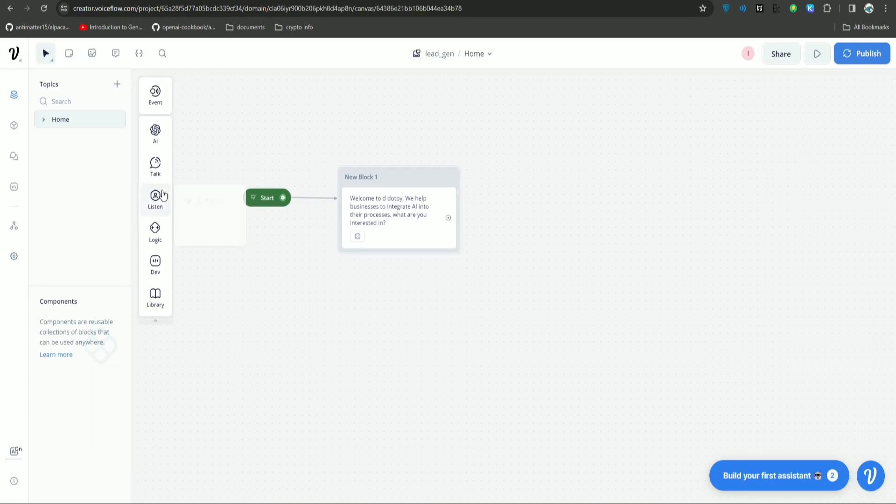
left_click_drag(201, 198, 381, 269)
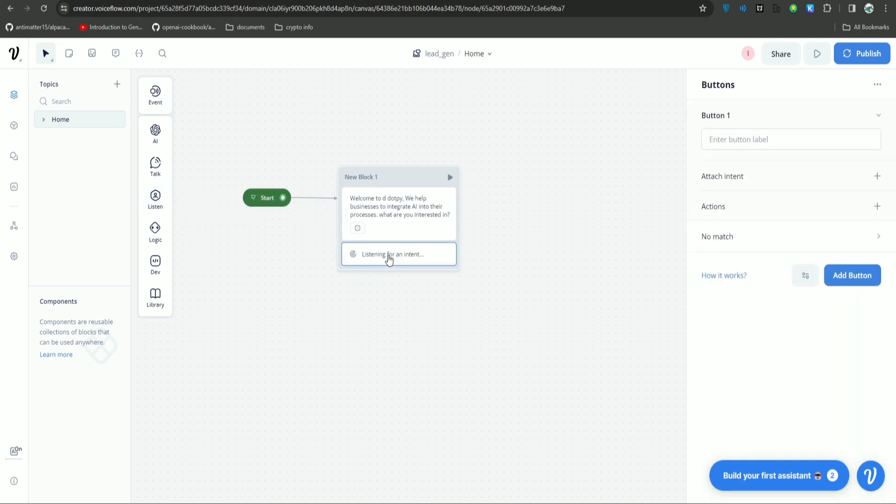
left_click(774, 143)
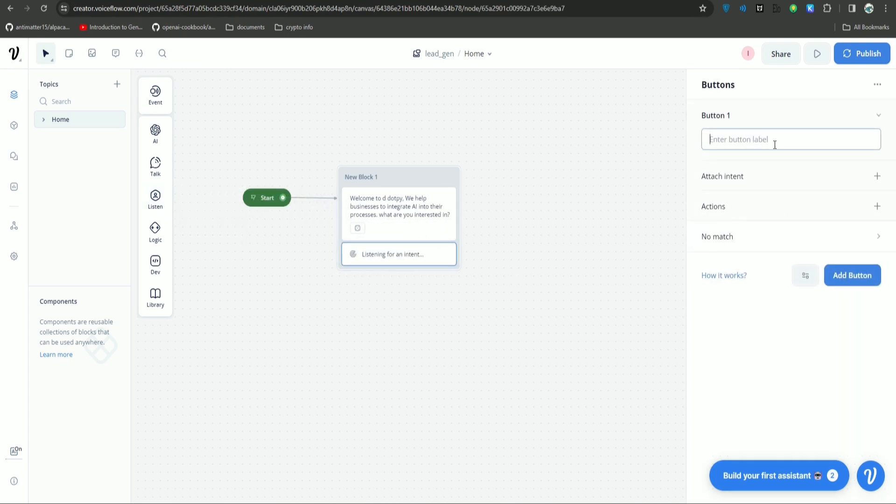
type("AI_Consulatant")
left_click(799, 373)
left_click_drag(765, 139, 715, 140)
left_click(819, 336)
left_click(757, 140)
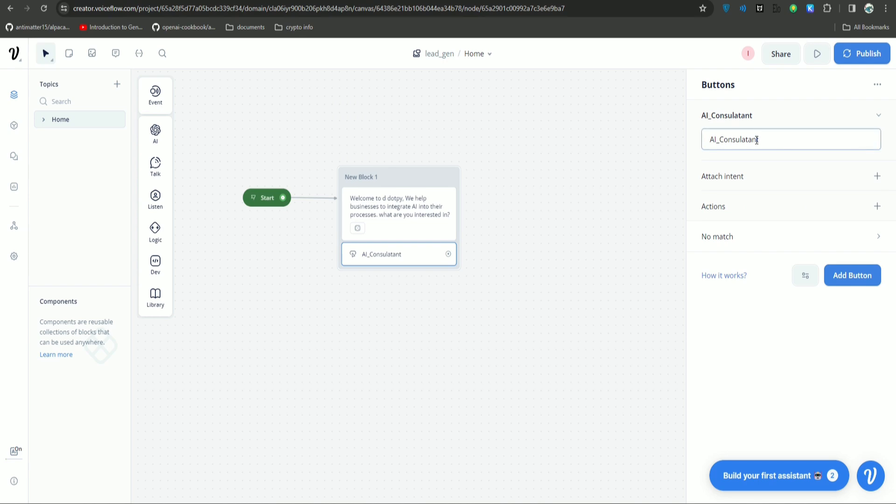
Add AI Chatbot and custom application buttons, then start a prototype test.
left_click(849, 279)
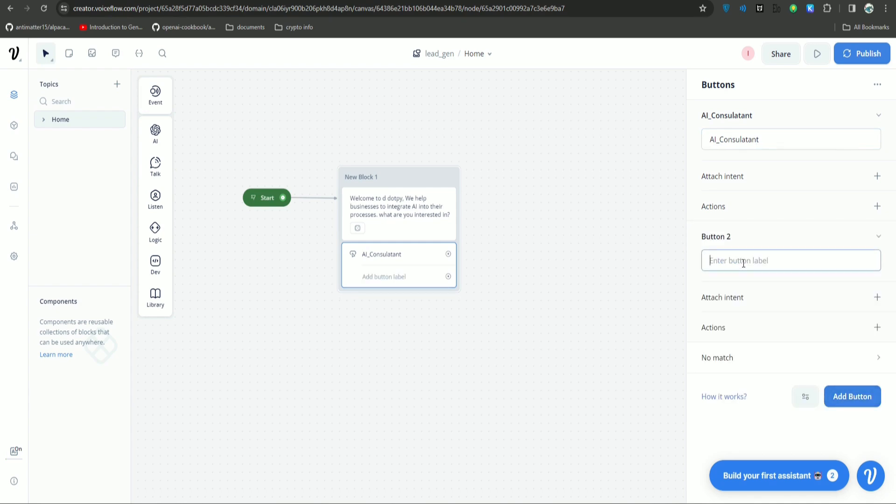
type("AI Chatbot")
left_click(852, 396)
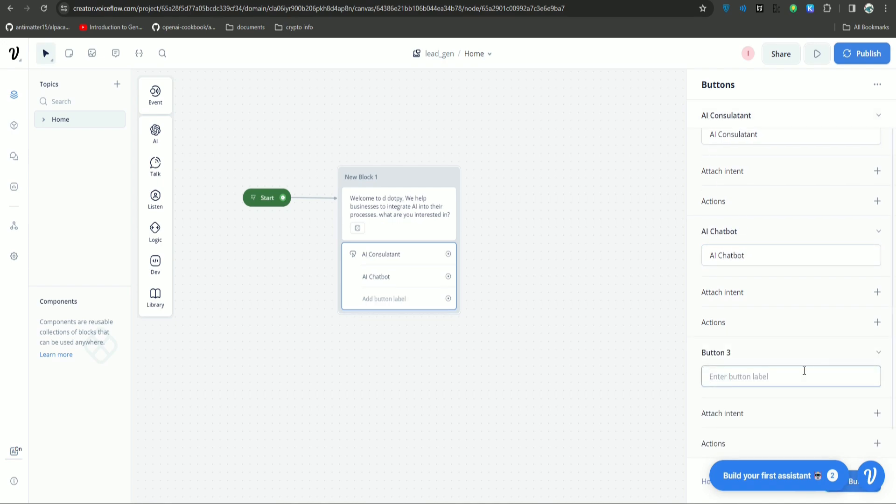
type("custome")
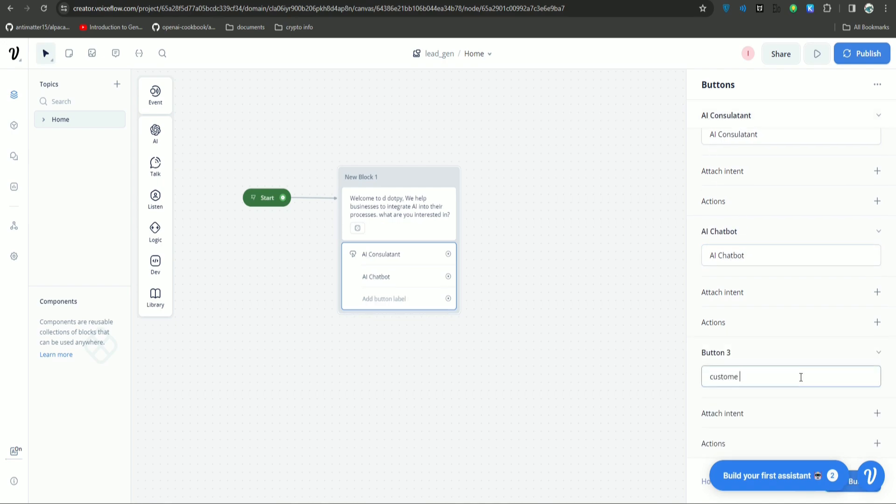
key("BackSpace")
type(" application")
left_click(690, 258)
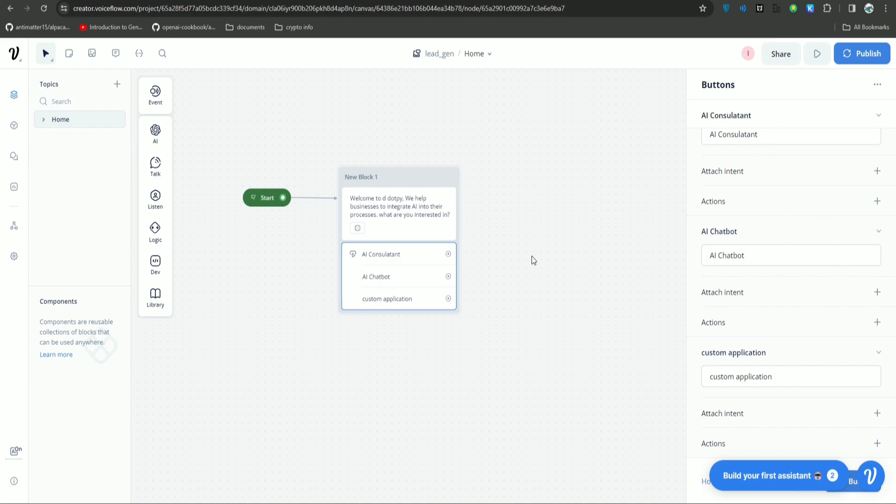
left_click(262, 198)
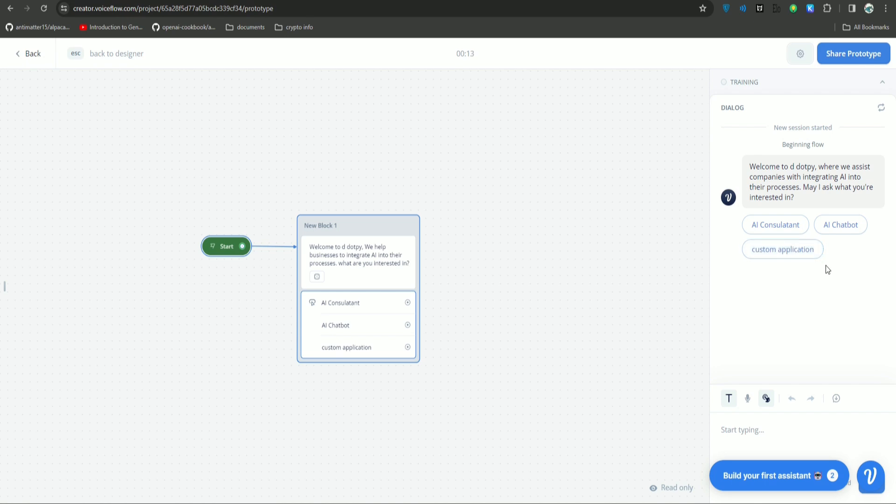
Pick AI Consulatant in the prototype test, then exit back to the designer.
left_click(782, 231)
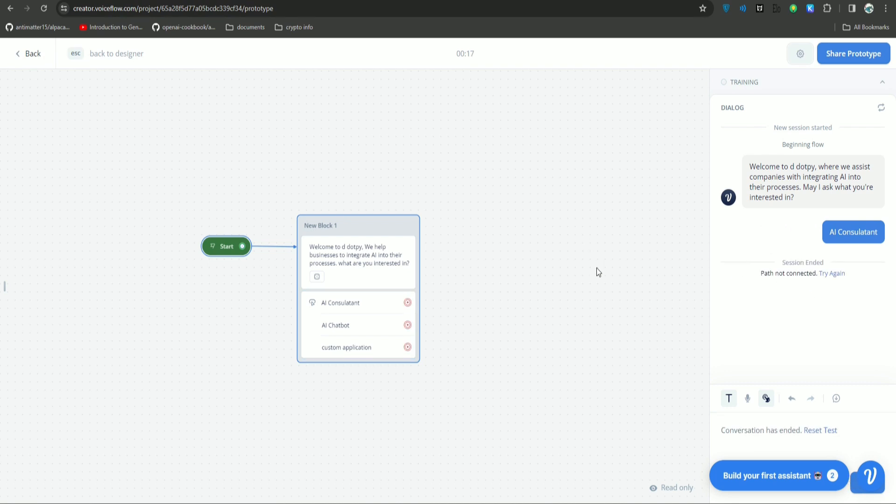
key("Escape")
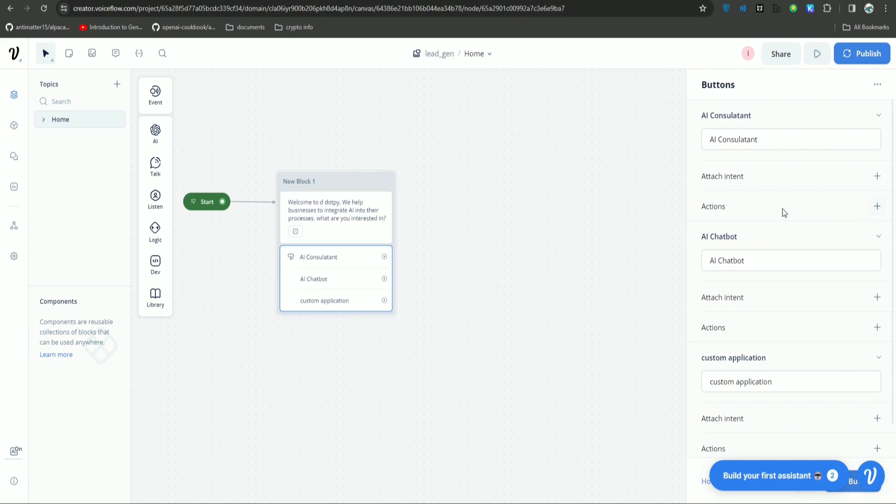
Give AI Consulatant a Set variable action creating user_interest with value "AI Consultant".
left_click(877, 207)
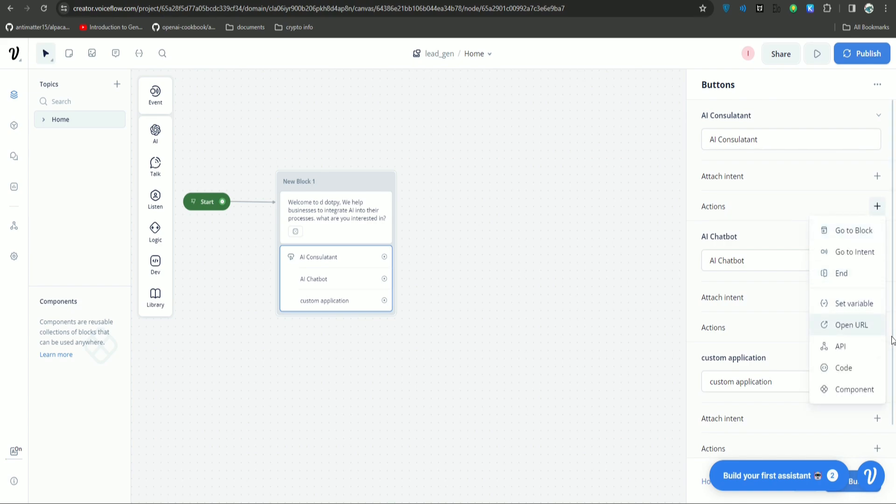
left_click(854, 305)
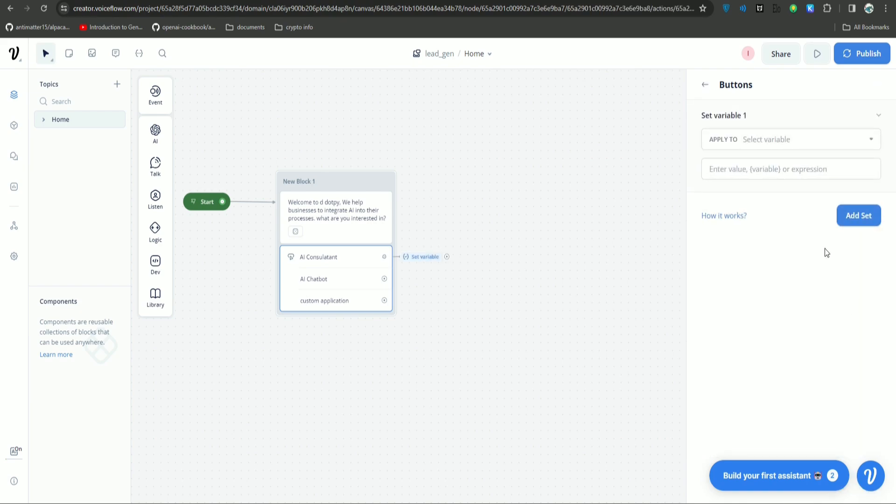
left_click(788, 138)
left_click(808, 373)
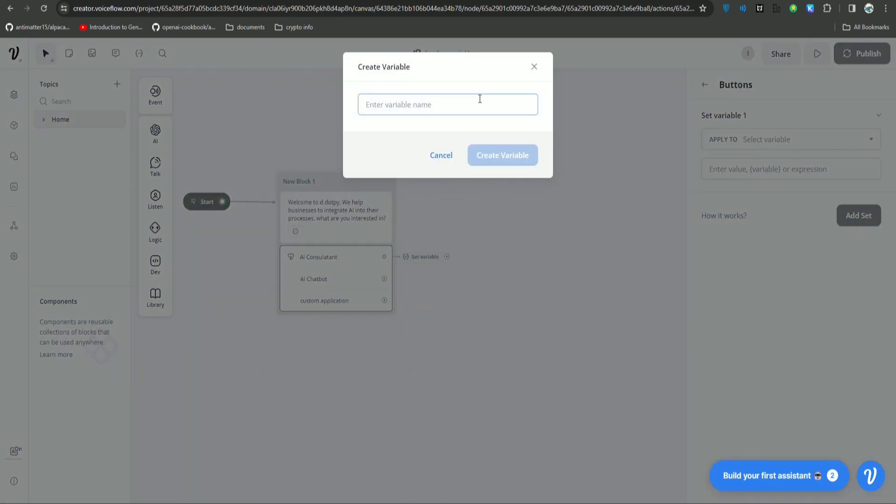
type("user_interest")
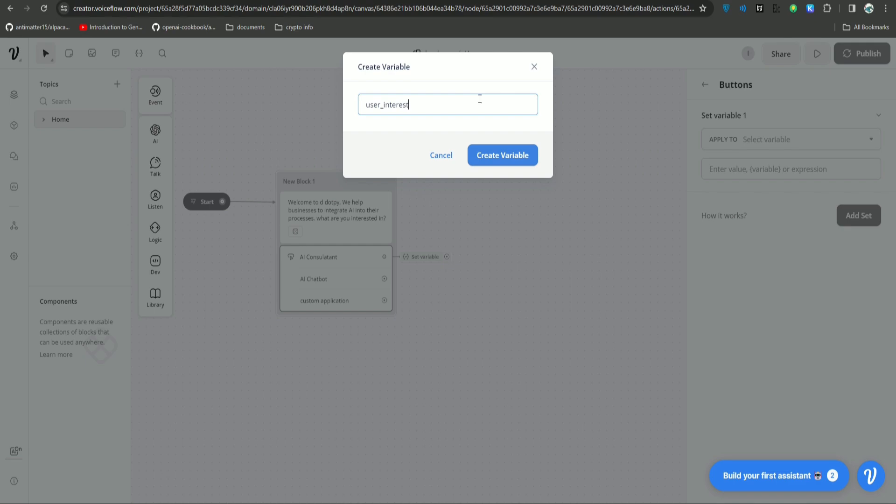
key("Return")
left_click(783, 171)
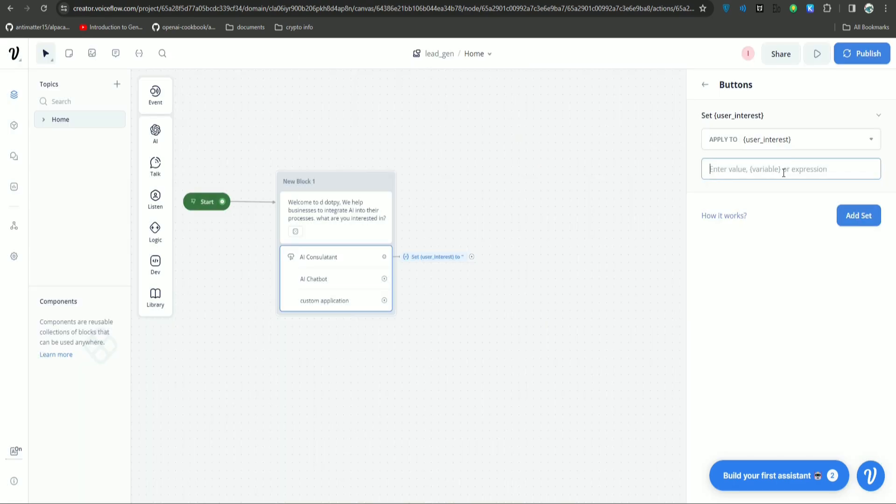
type("\"AI Consultant:\"")
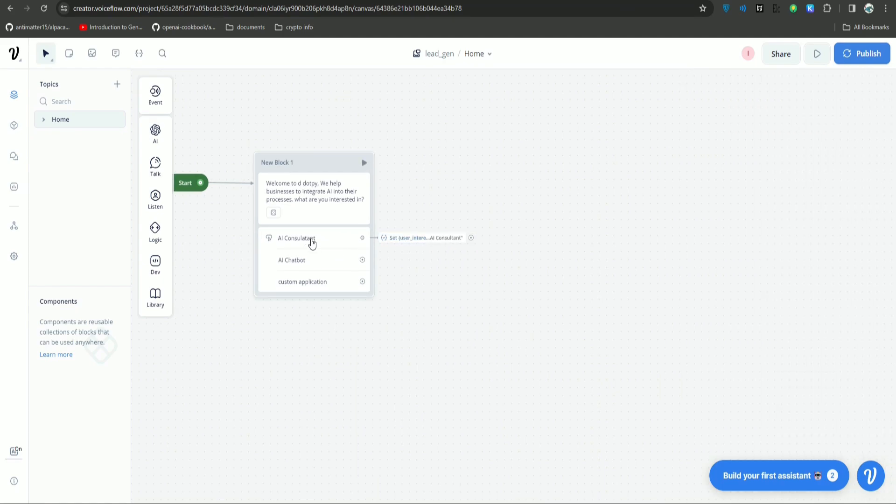
Make the AI Chatbot button set user_interest to "AI Chatbot".
left_click(311, 244)
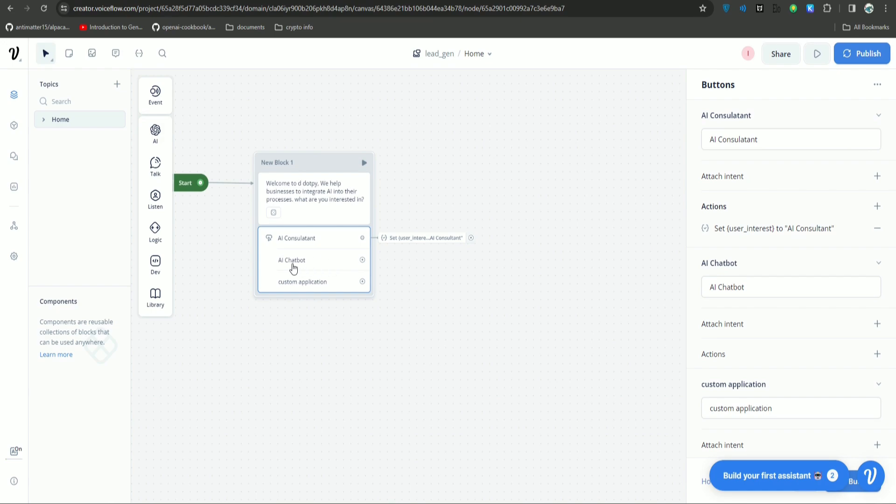
left_click(877, 353)
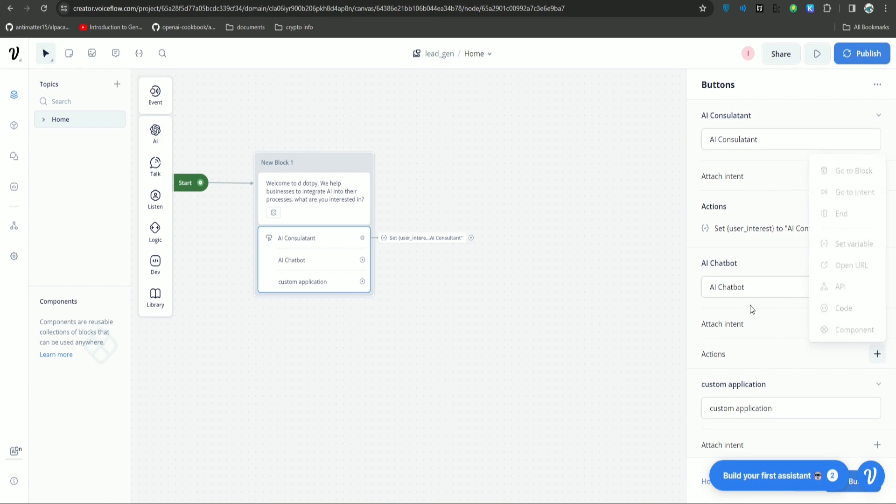
left_click(863, 242)
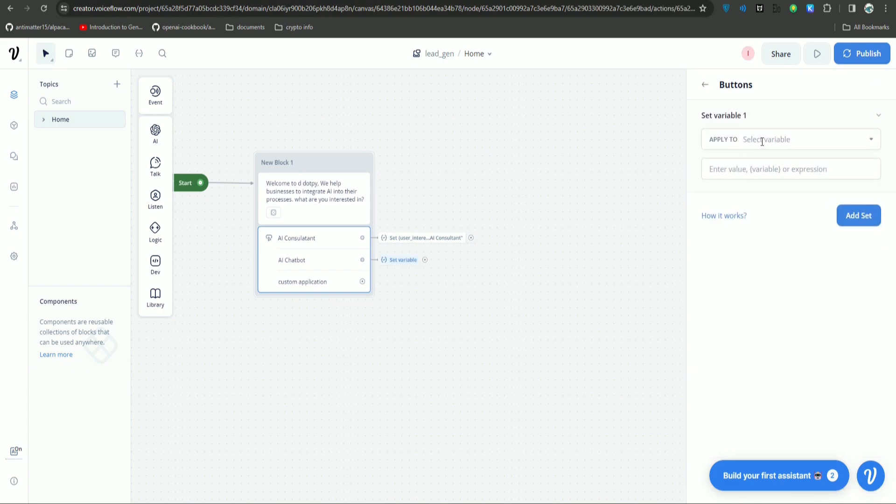
scroll(780, 300, "down", 1)
scroll(779, 300, "up", 1)
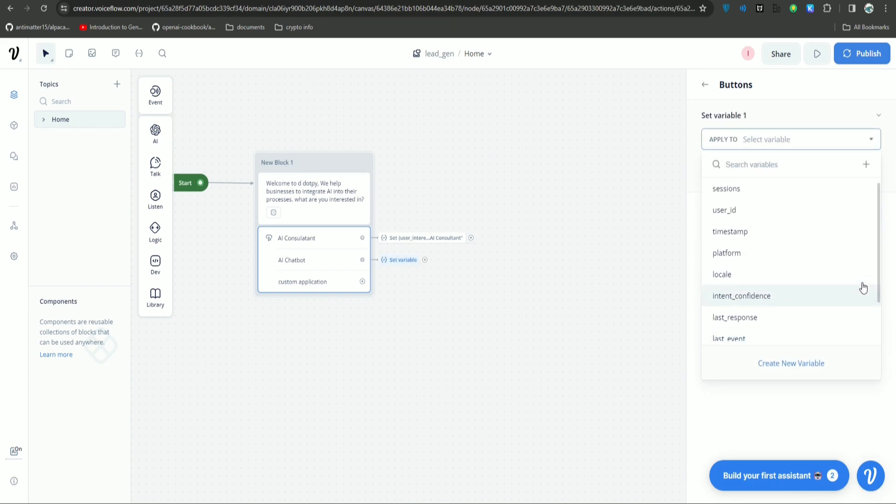
scroll(880, 264, "down", 2)
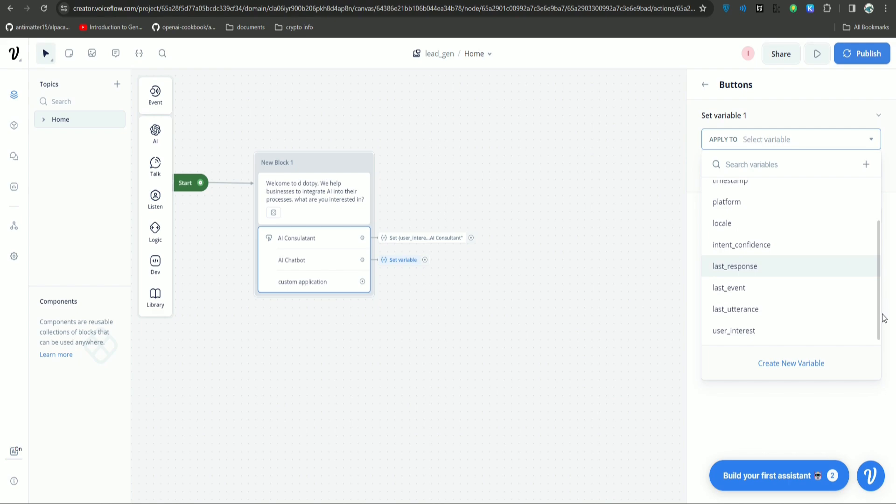
left_click(791, 279)
left_click(776, 140)
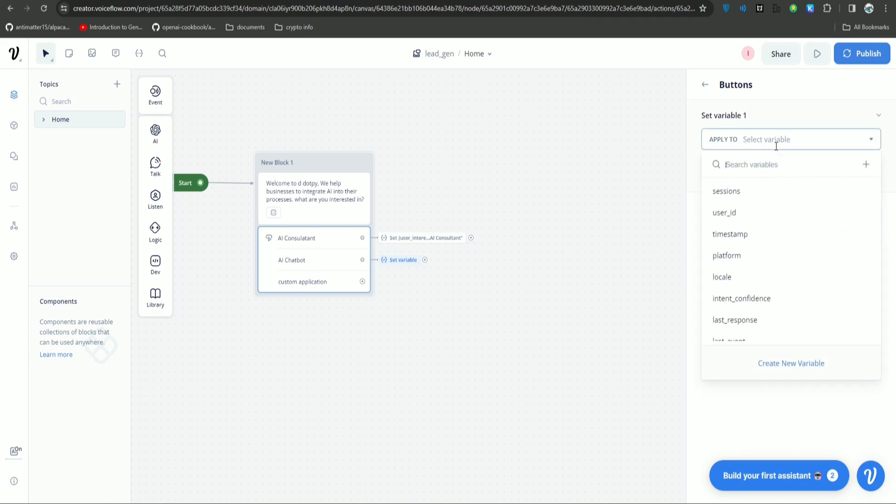
type("user")
left_click(742, 212)
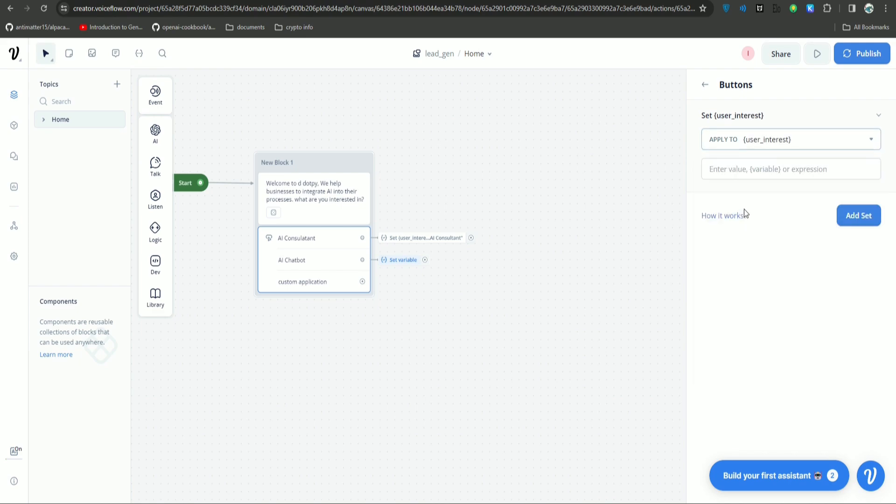
left_click(764, 168)
type("'")
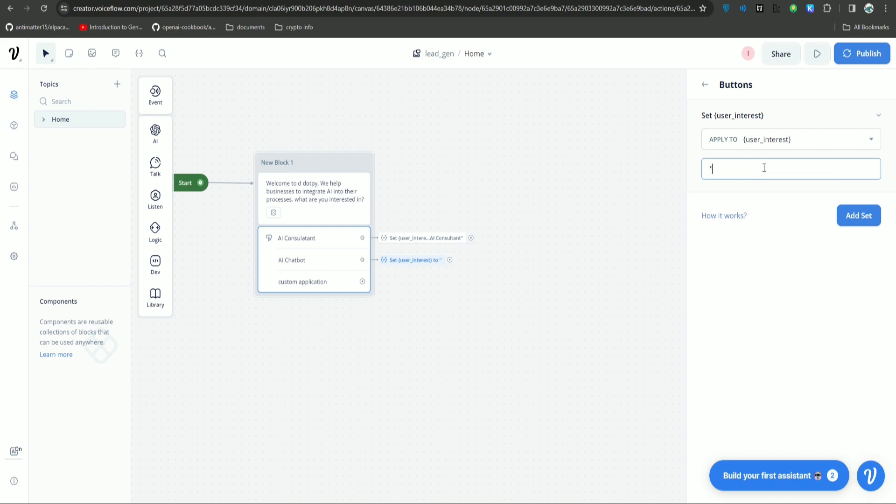
type("AI Chatbot\"")
left_click(623, 226)
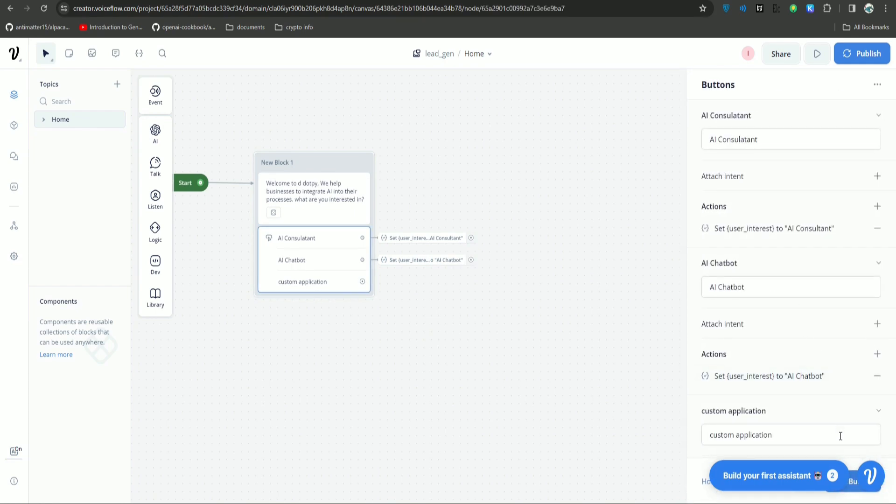
Make the custom application button set user_interest to "custom application".
scroll(824, 415, "down", 1)
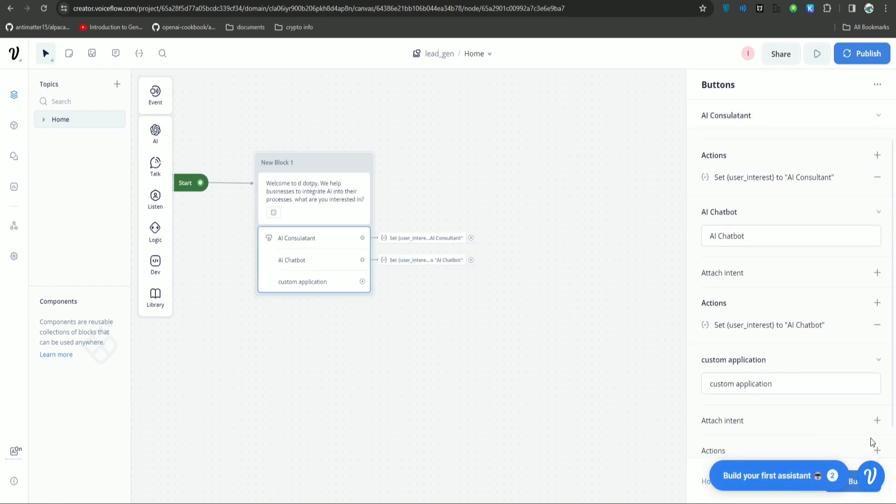
left_click(877, 449)
left_click(870, 338)
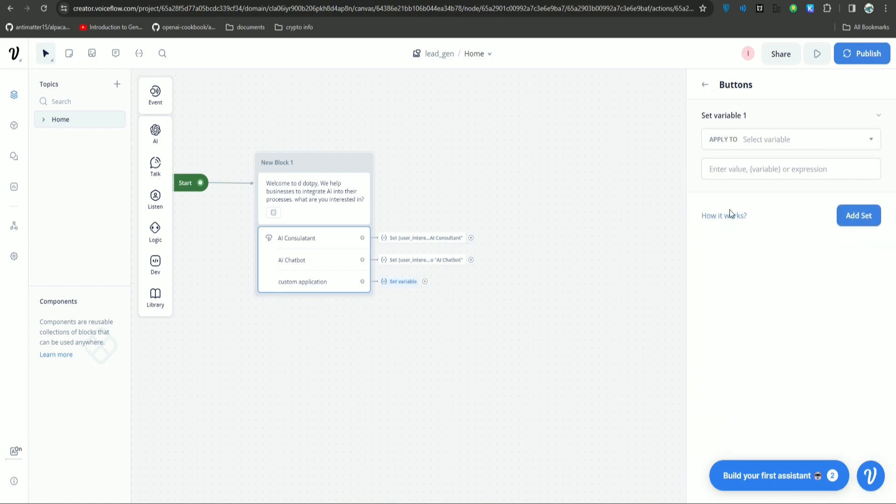
left_click(761, 140)
type("user_")
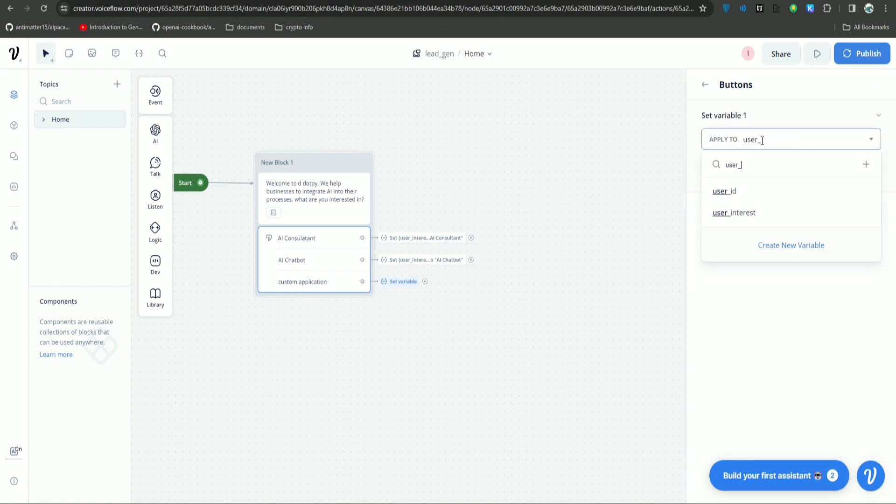
left_click(762, 216)
left_click(771, 170)
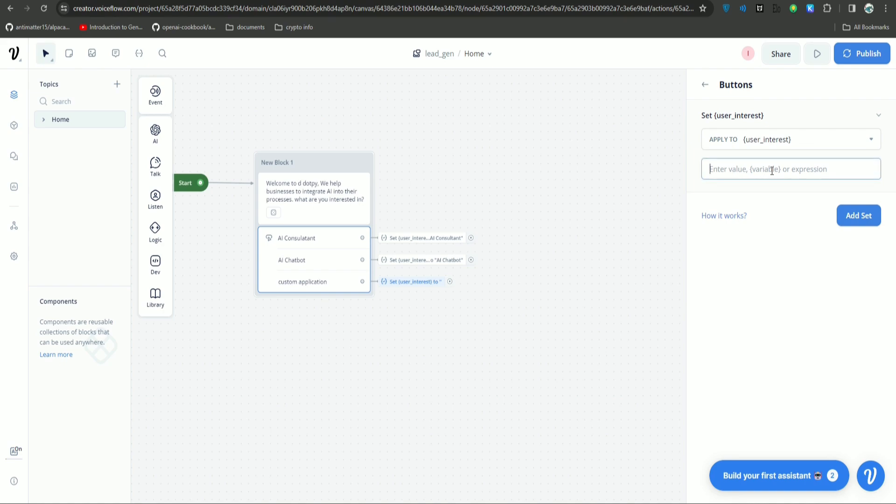
type("\"custom application\"")
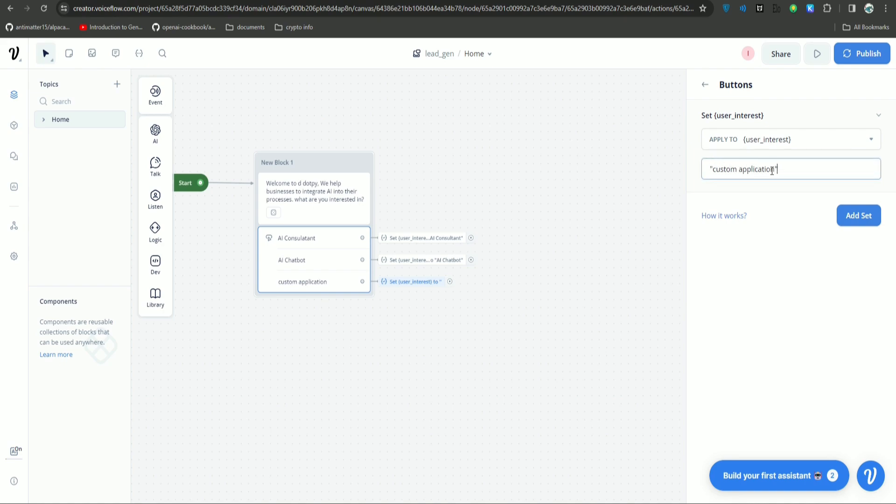
left_click(572, 233)
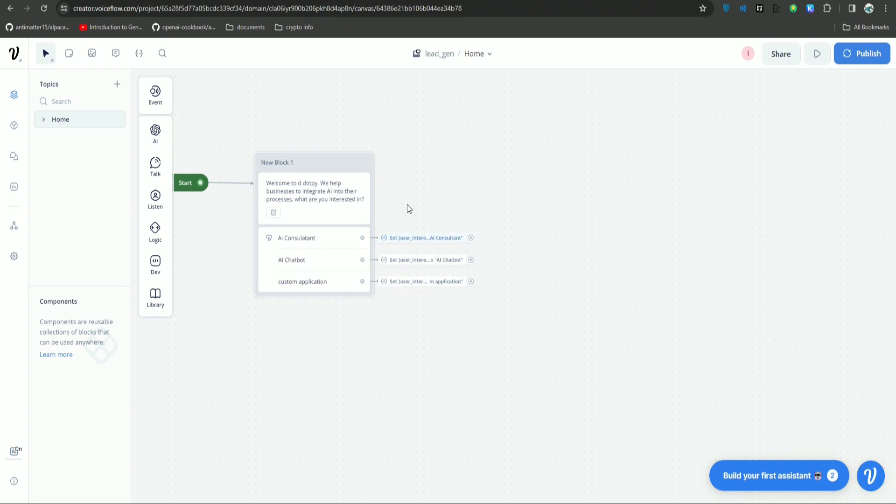
Add a new Text block, New Block 2, positioned to the right of the welcome block.
left_click_drag(407, 207, 460, 195)
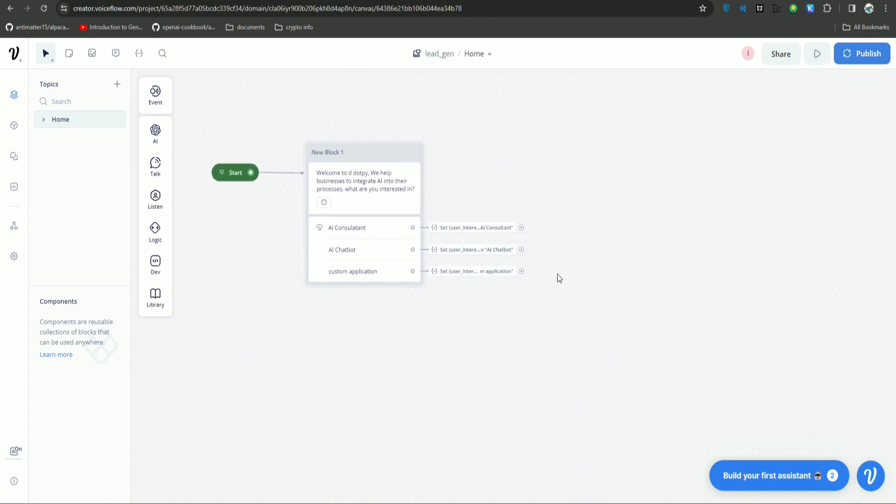
left_click_drag(557, 274, 556, 315)
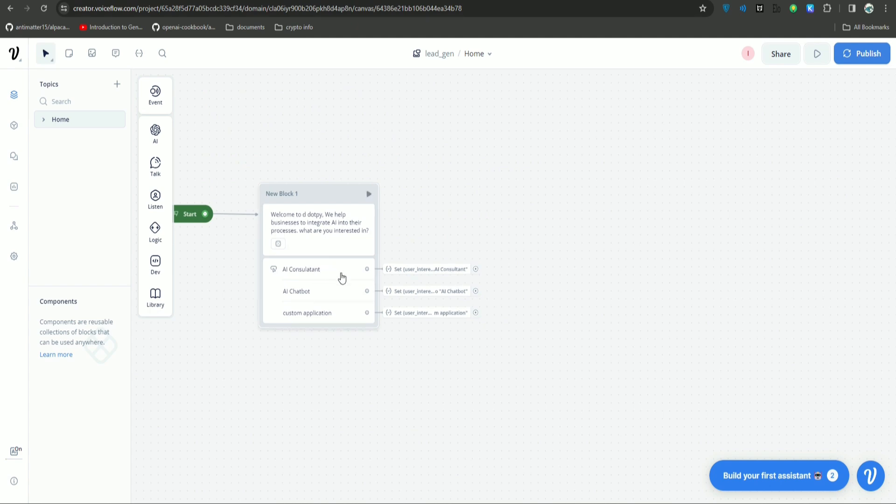
mouse_move(159, 166)
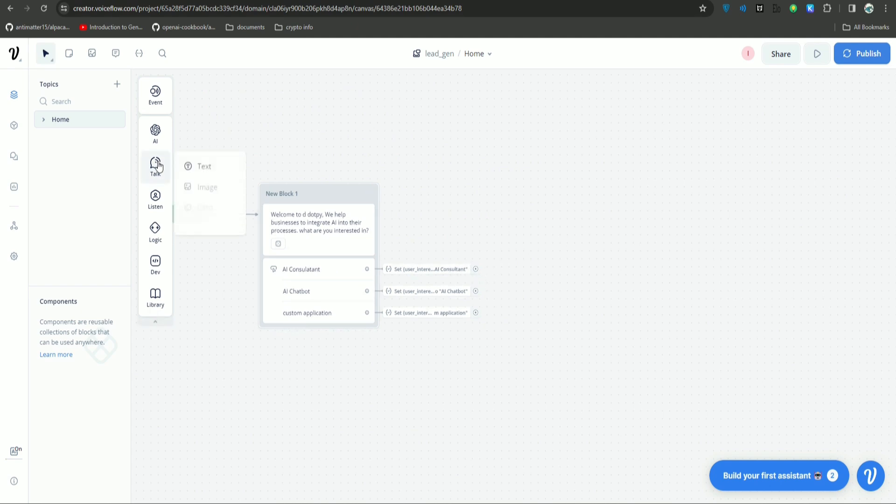
left_click_drag(201, 166, 589, 193)
left_click_drag(542, 278, 483, 290)
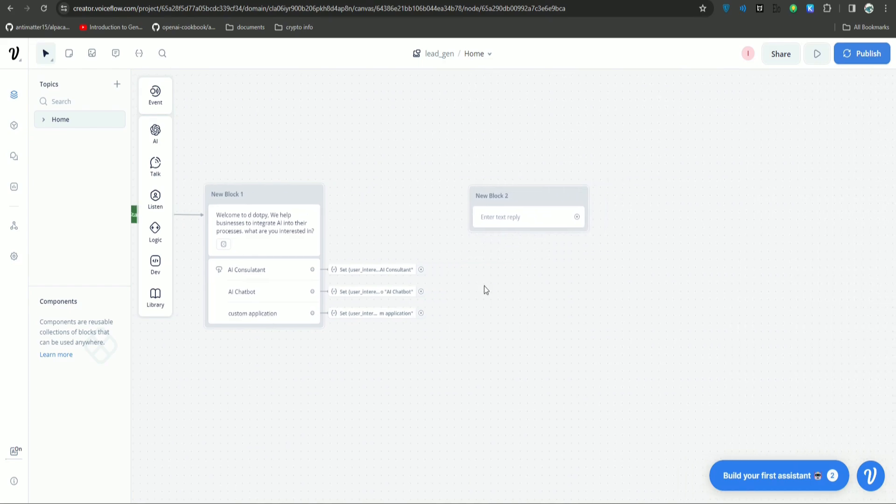
left_click_drag(526, 196, 592, 214)
Write the reply 'Thank you for showing interest in {user_interest}. Please let us have your email address…'.
left_click(590, 237)
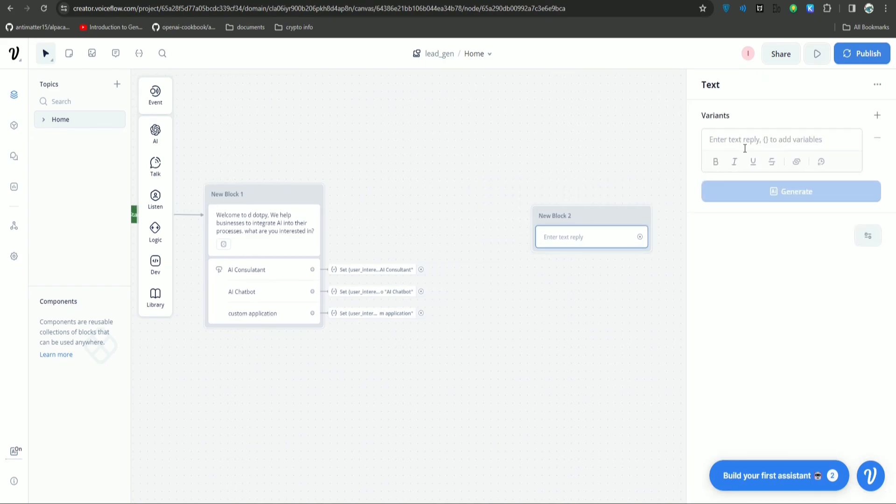
type("Thank you")
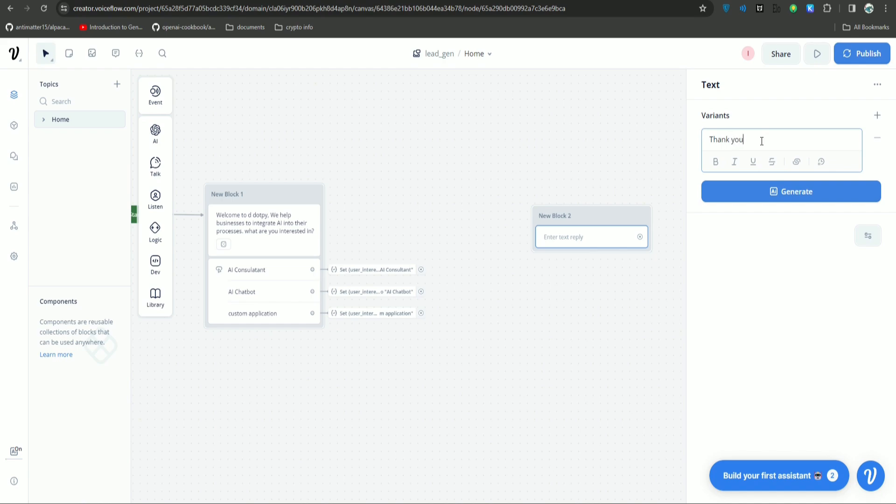
type(" for showing interest in {")
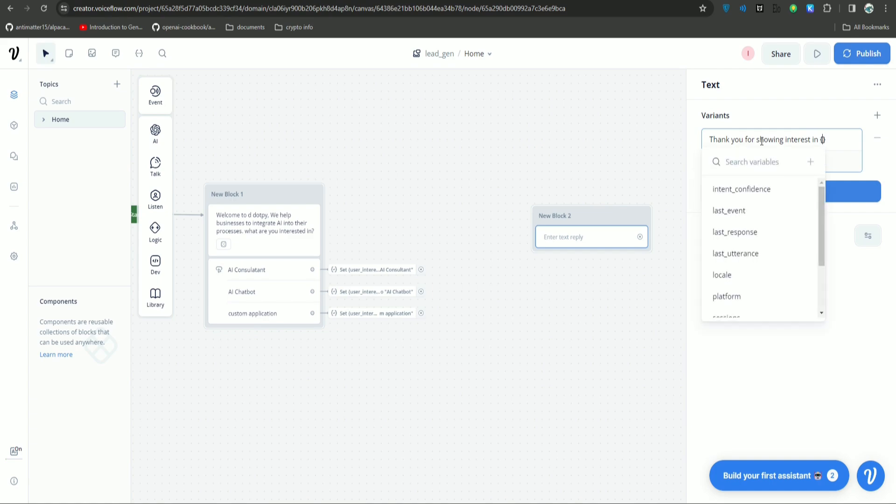
type("user")
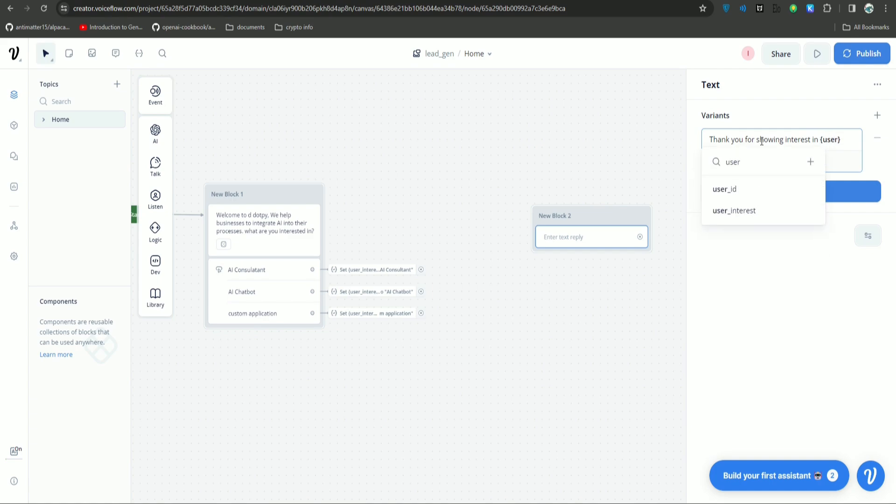
left_click(754, 209)
left_click_drag(754, 149, 717, 140)
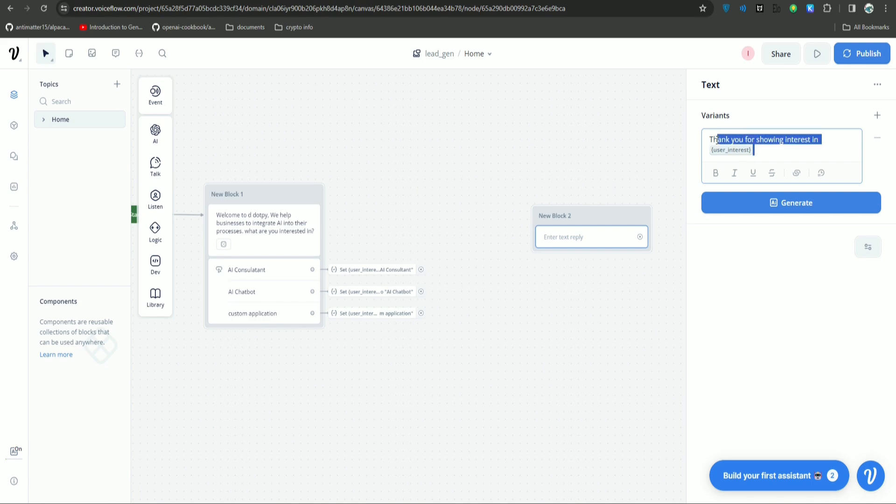
left_click(769, 153)
type(". Please let us have")
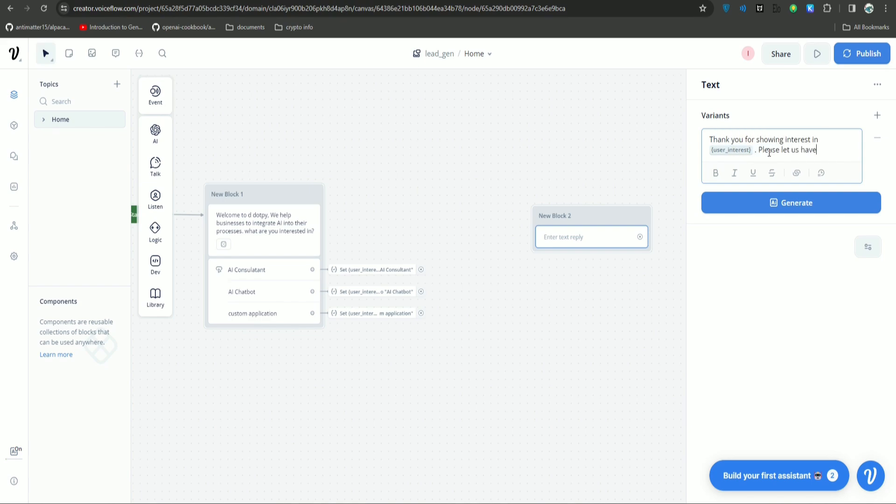
type(" your email add")
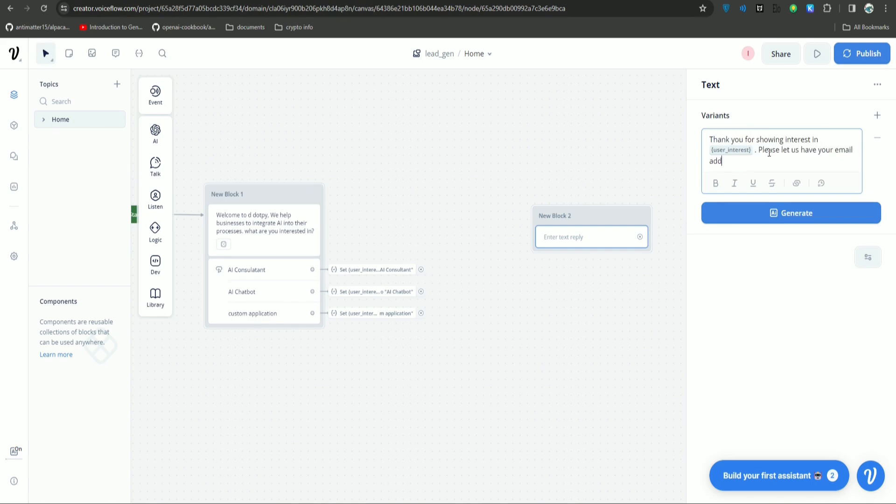
type("ress to reach out to you.")
Generate five alternative wordings of New Block 2's email request.
left_click(782, 221)
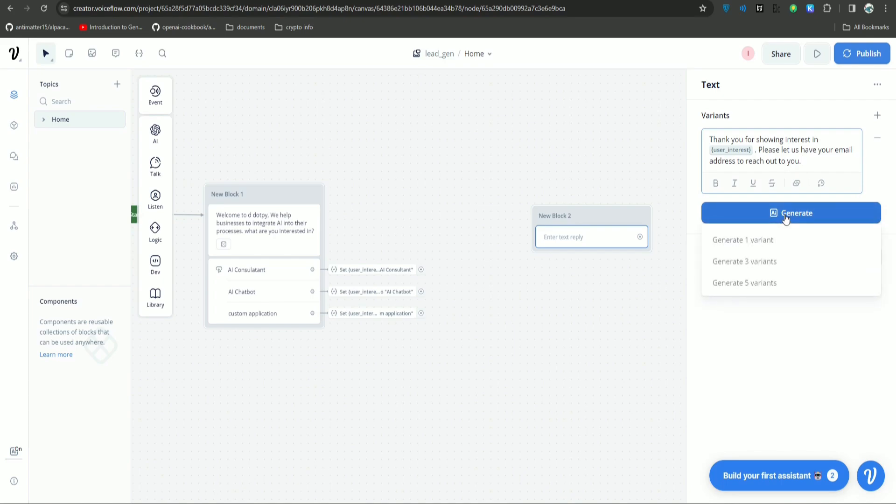
left_click(786, 281)
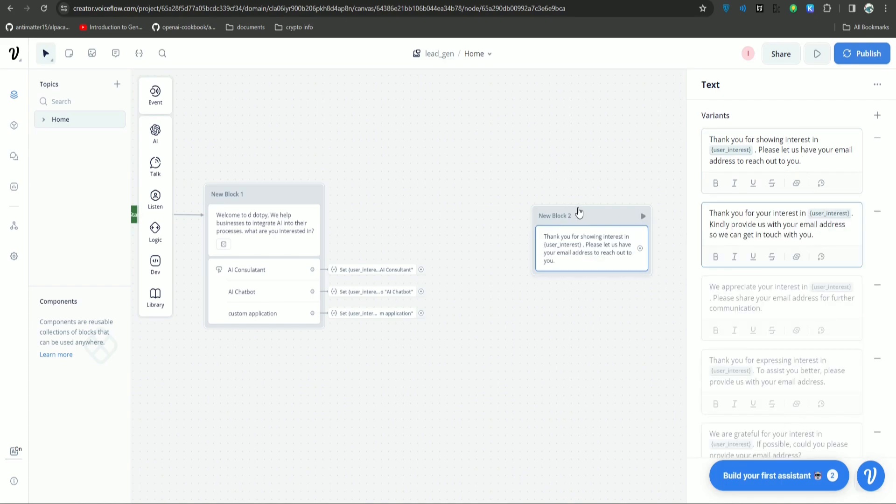
left_click_drag(578, 212, 565, 229)
Connect the AI Consultant, AI Chatbot and custom application choices to New Block 2.
left_click_drag(425, 270, 525, 245)
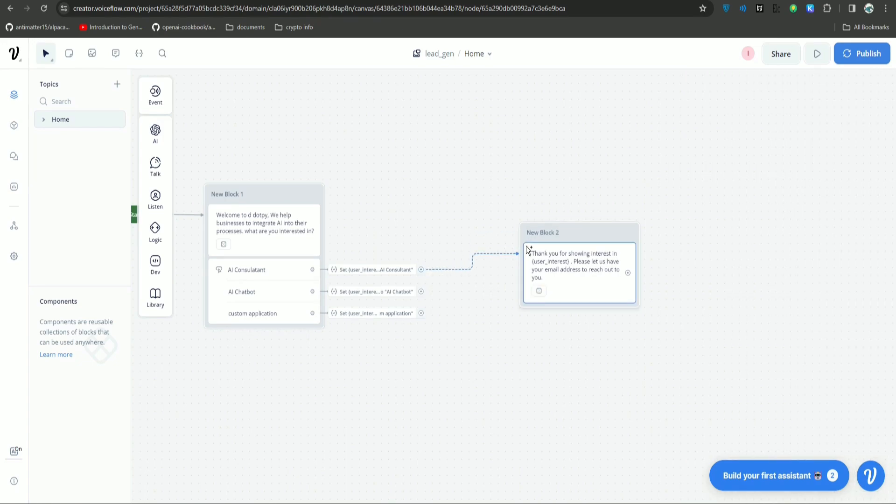
left_click_drag(424, 292, 533, 274)
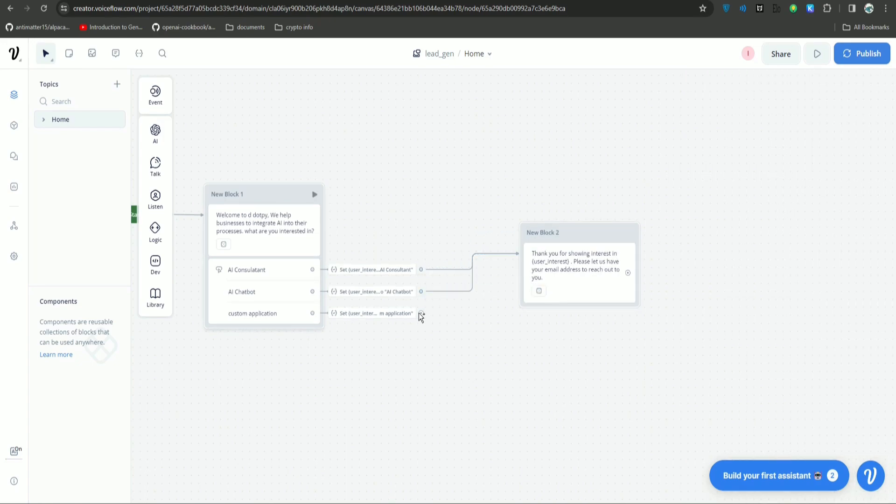
left_click_drag(421, 313, 534, 278)
Check New Block 2's reply variants and start a prototype test run.
left_click(590, 237)
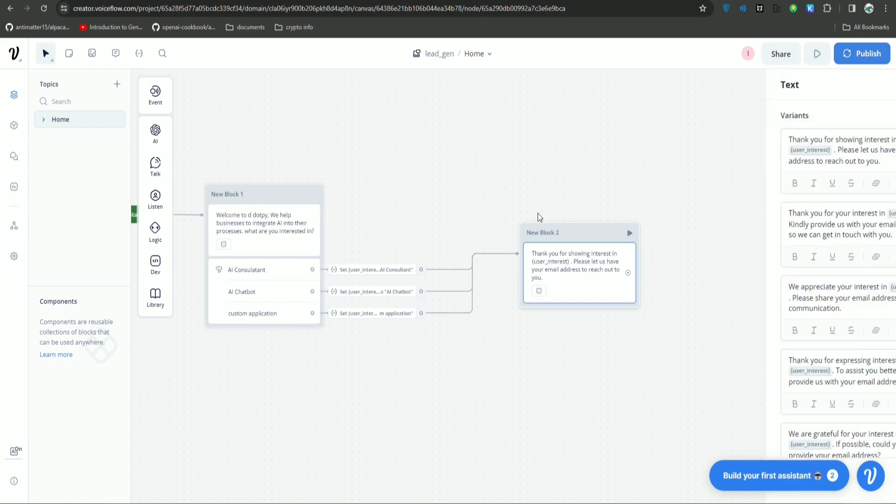
left_click_drag(418, 155, 570, 148)
left_click(268, 209)
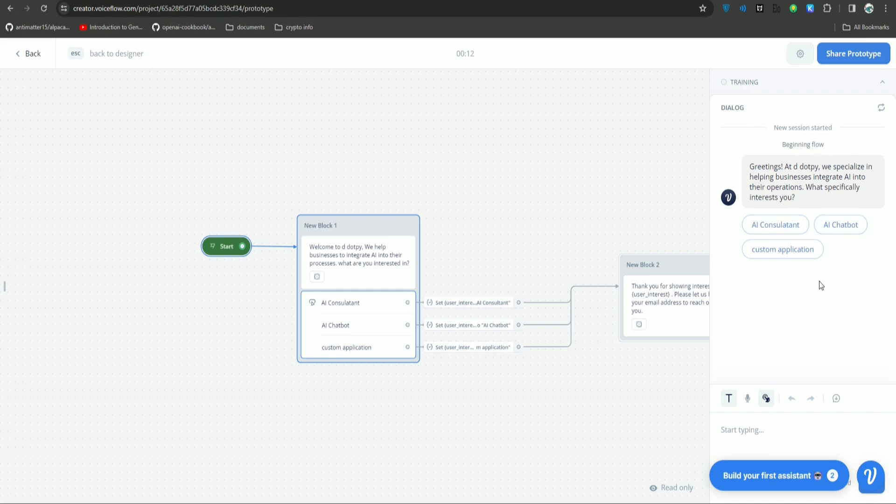
Answer the prototype with 'custom application' to reach the email request, then view New Block 1.
left_click(795, 252)
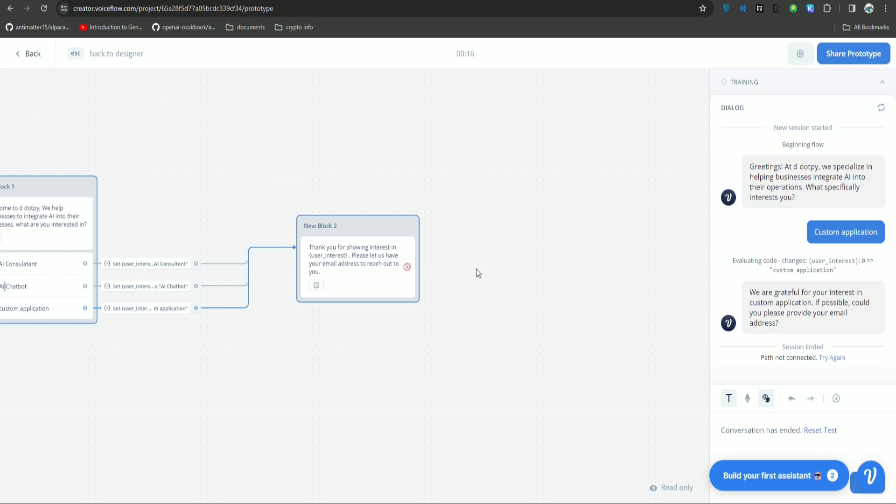
left_click_drag(476, 273, 561, 230)
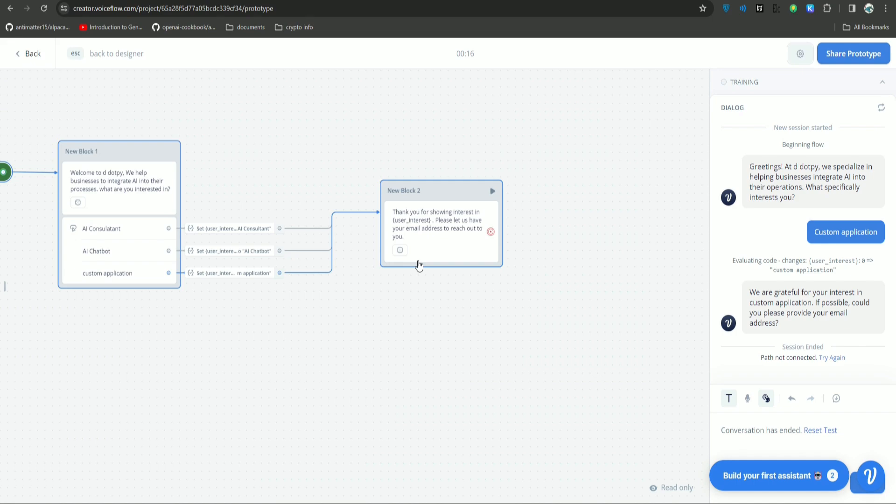
left_click(443, 199)
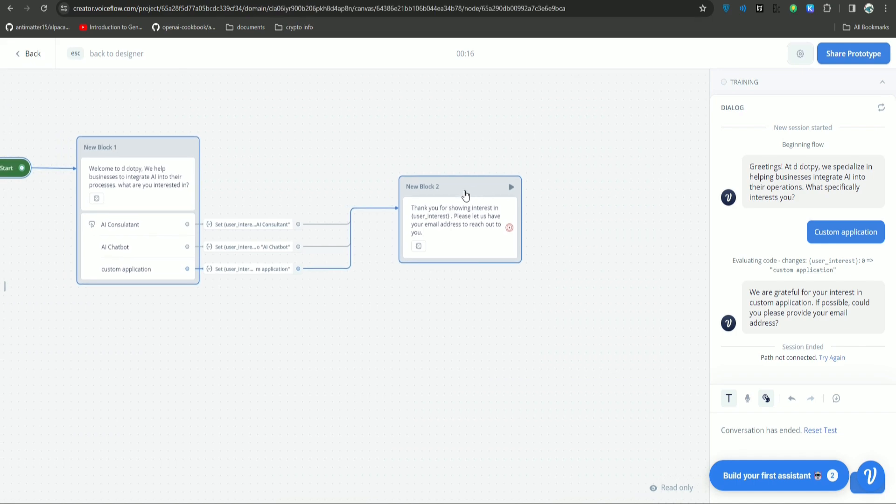
left_click_drag(347, 141, 465, 163)
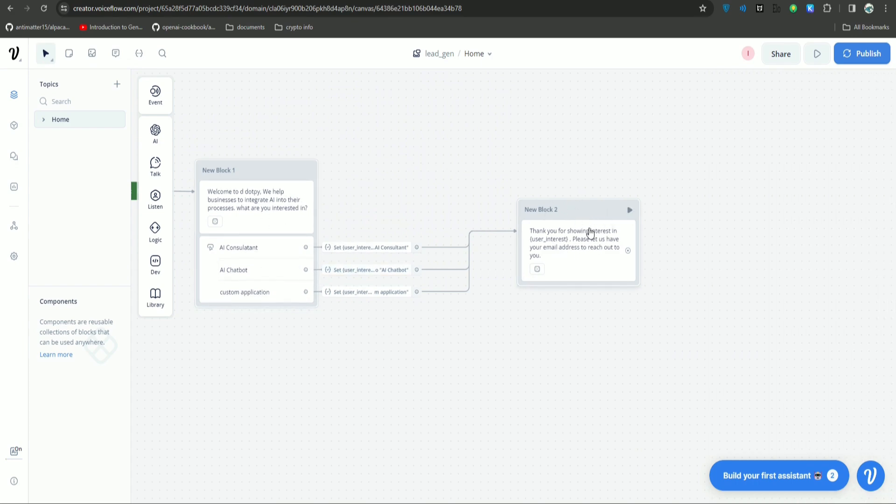
left_click_drag(684, 267, 492, 260)
left_click(398, 204)
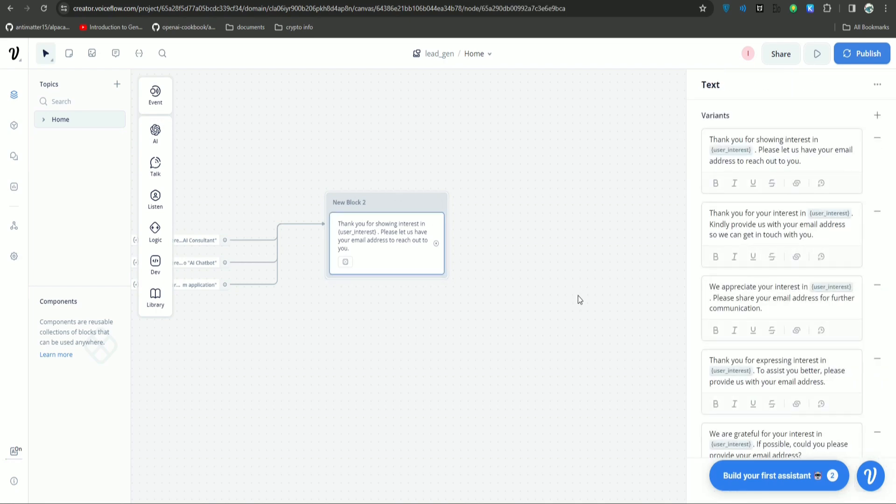
left_click(497, 280)
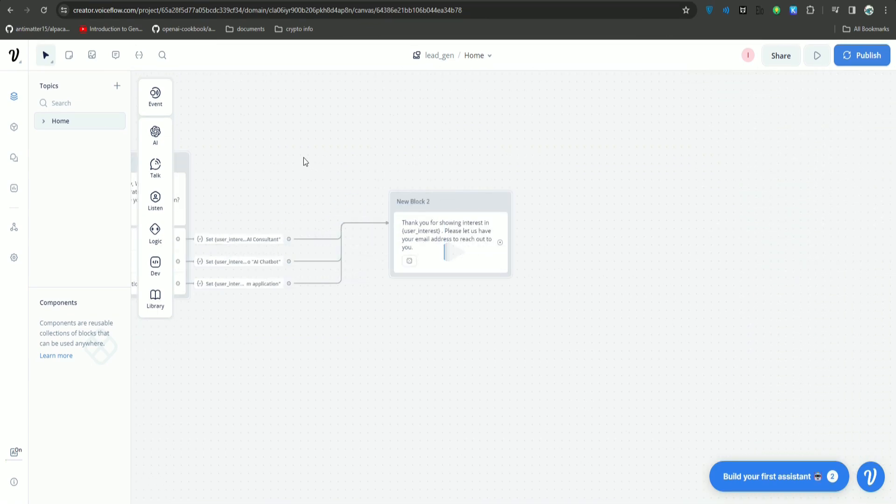
left_click(484, 198)
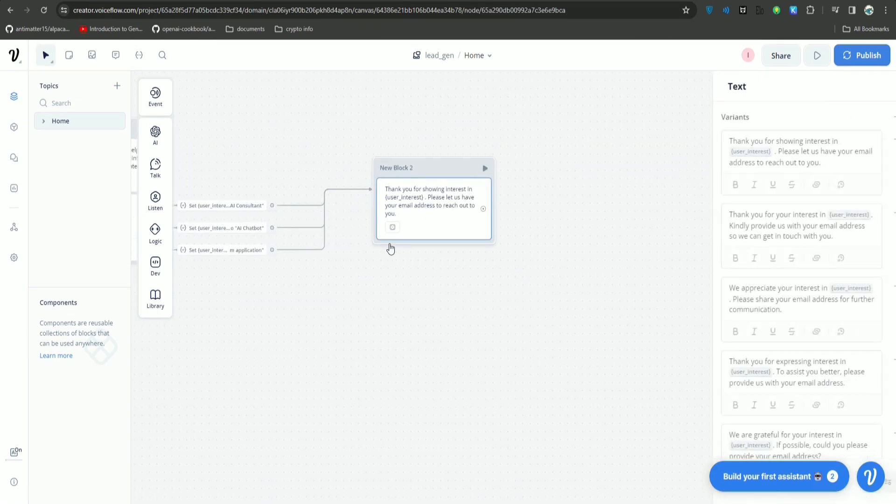
Add a Capture step under New Block 2's reply that stores the entire reply in user_email.
left_click(539, 195)
mouse_move(156, 203)
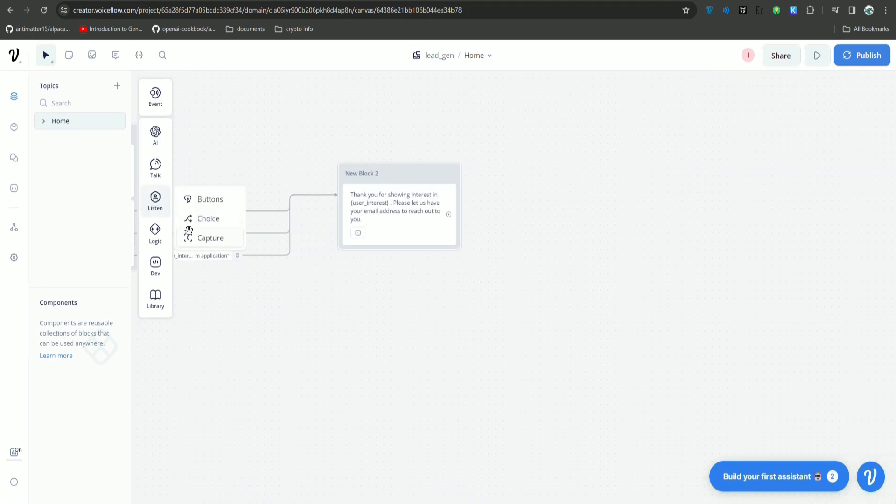
left_click_drag(200, 238, 380, 263)
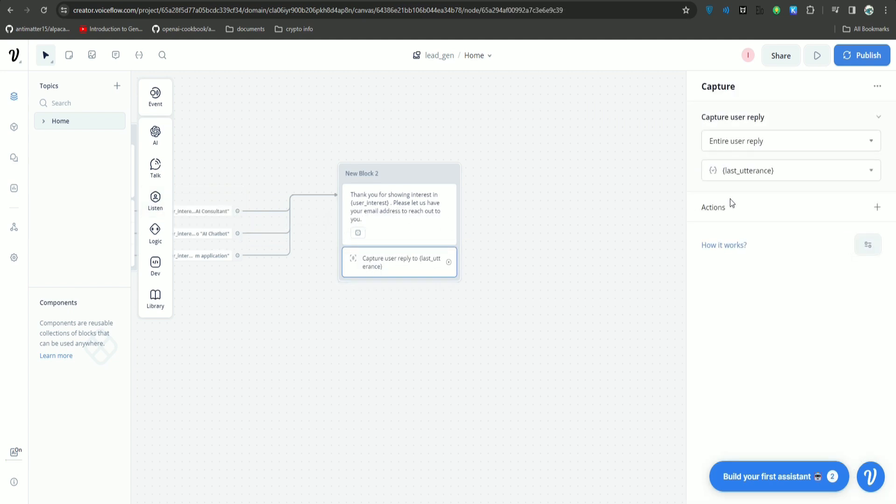
left_click(773, 171)
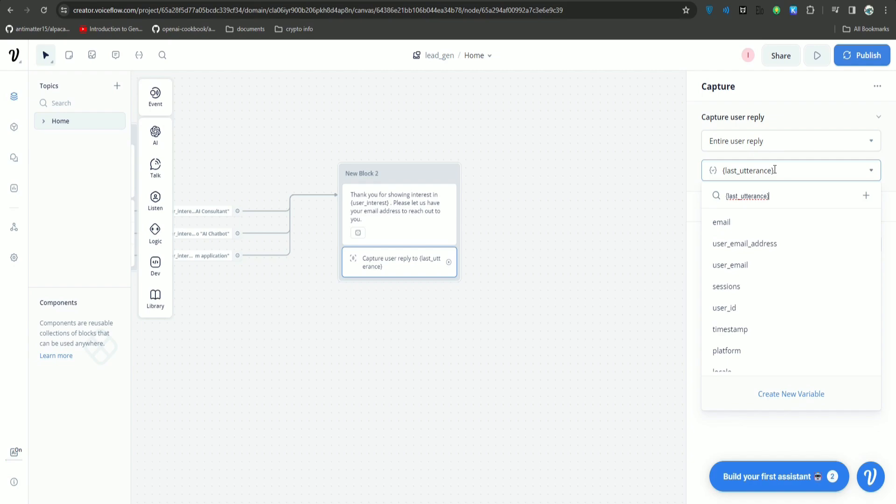
scroll(782, 364, "down", 1)
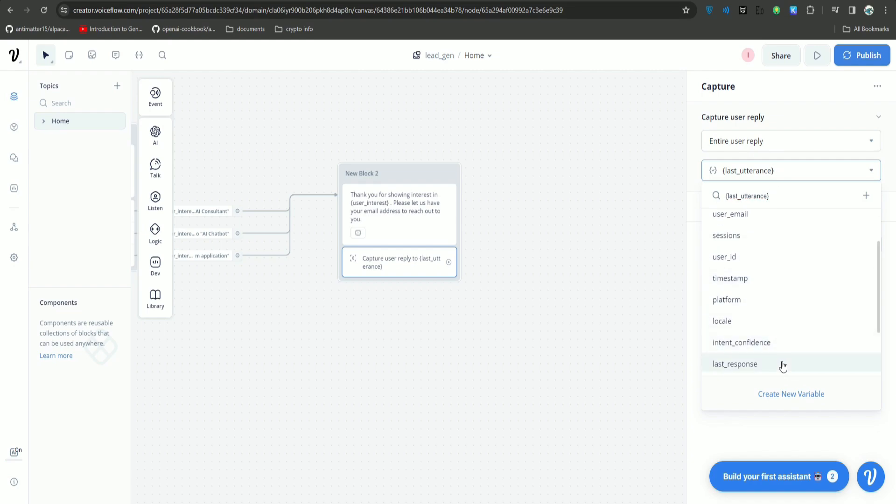
left_click_drag(880, 314, 883, 288)
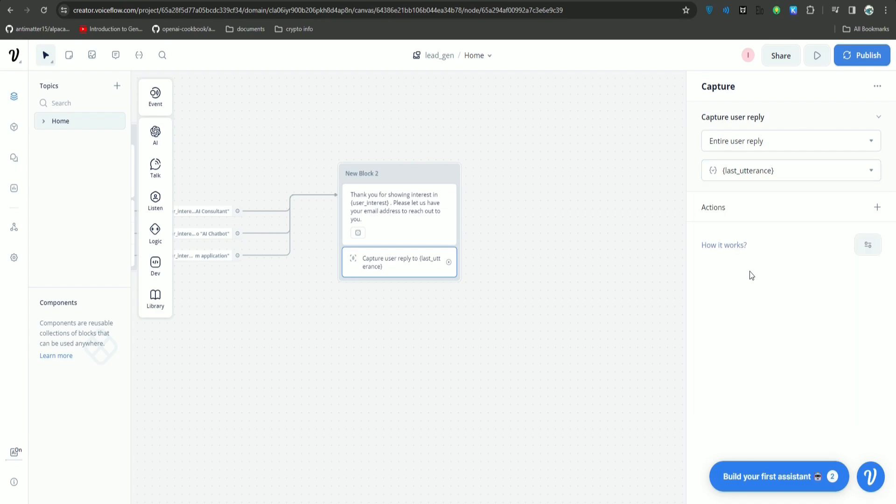
left_click(778, 165)
left_click(750, 265)
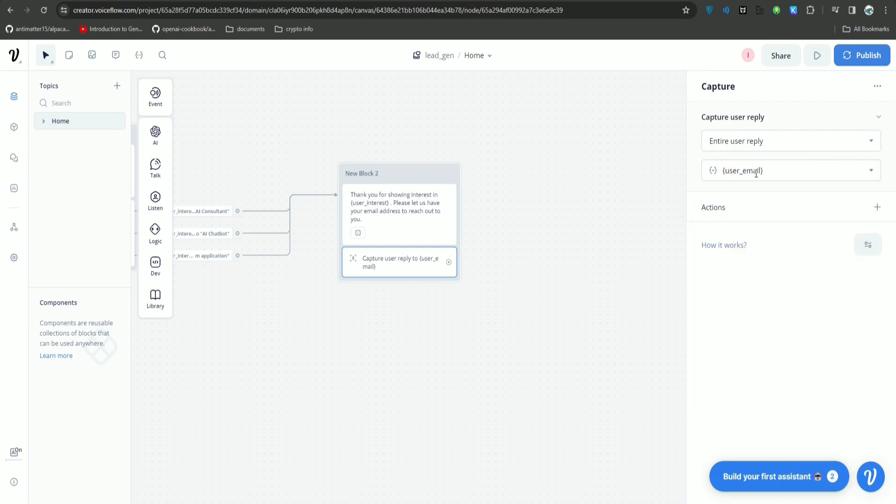
left_click(474, 248)
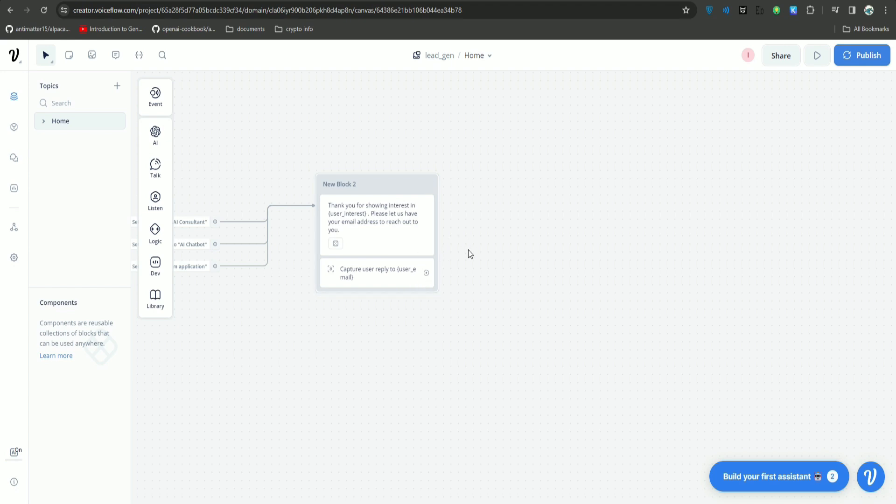
Create New Block 3 from a Text step and link the Capture step's port to it.
left_click(398, 215)
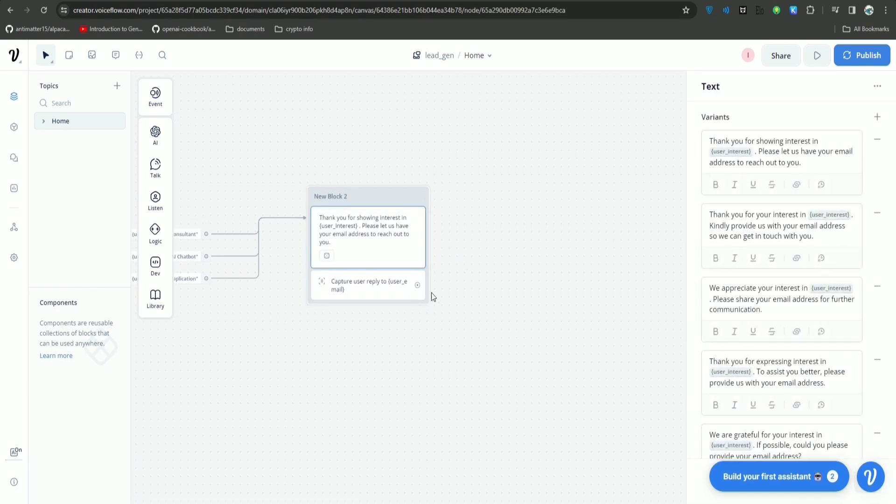
mouse_move(156, 174)
left_click_drag(192, 166, 485, 207)
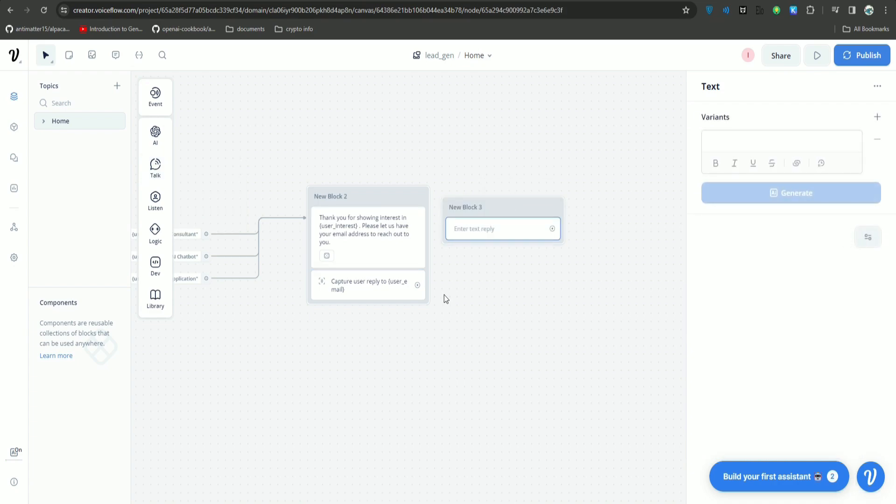
left_click_drag(419, 286, 541, 217)
Set New Block 3's message to 'Please confirm if the email address is correct? {user_email}'.
left_click(544, 237)
left_click(764, 137)
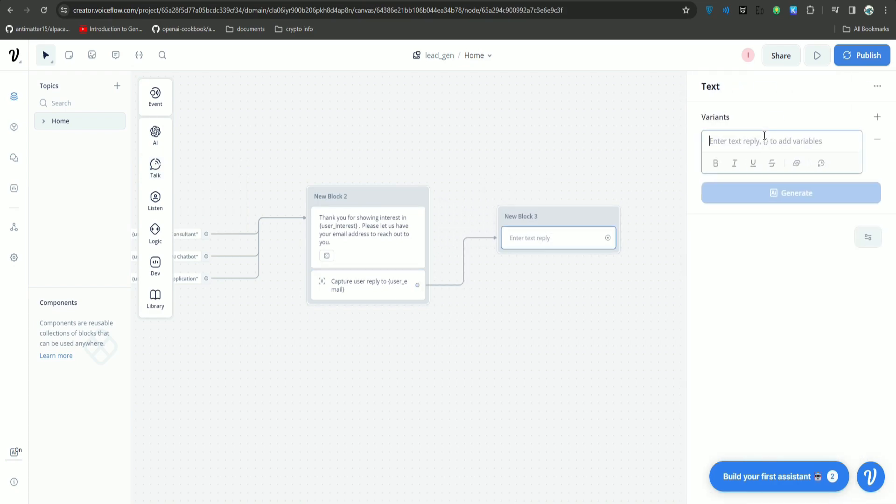
type("Thank y")
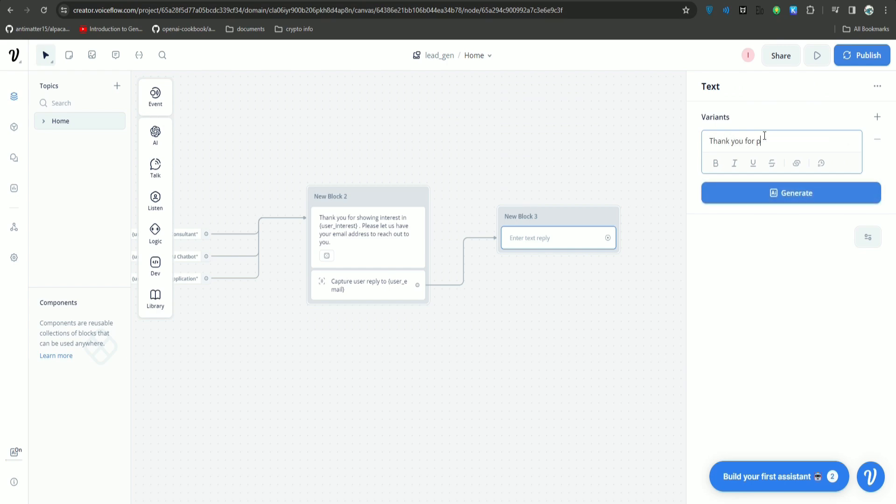
type("ou for p")
key("ctrl+a")
type("Please confirm if the ema")
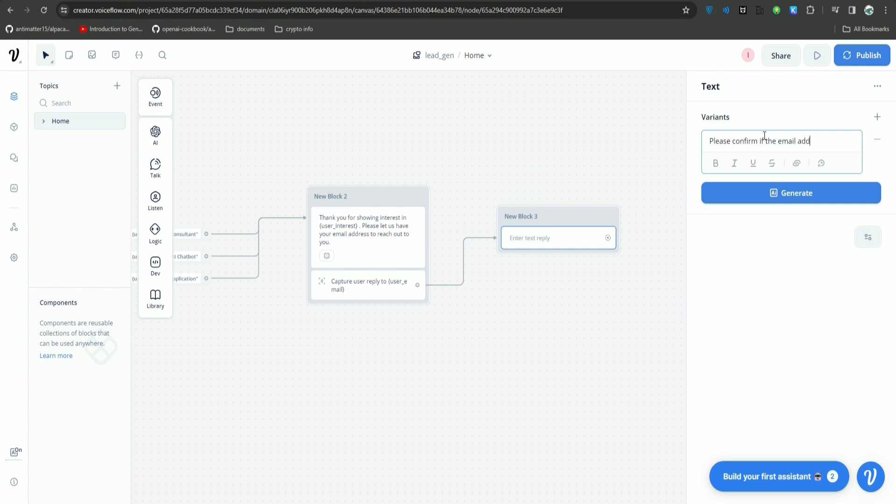
type("il address is correct? {user_email}")
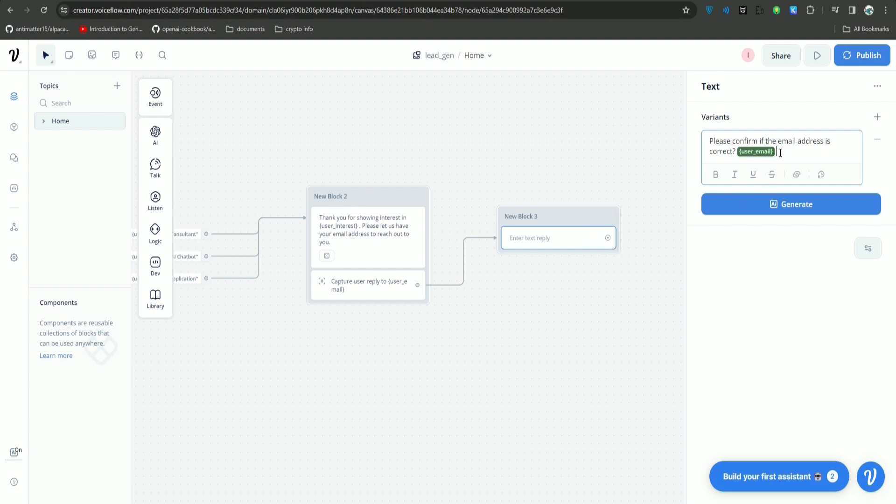
left_click_drag(780, 152, 713, 141)
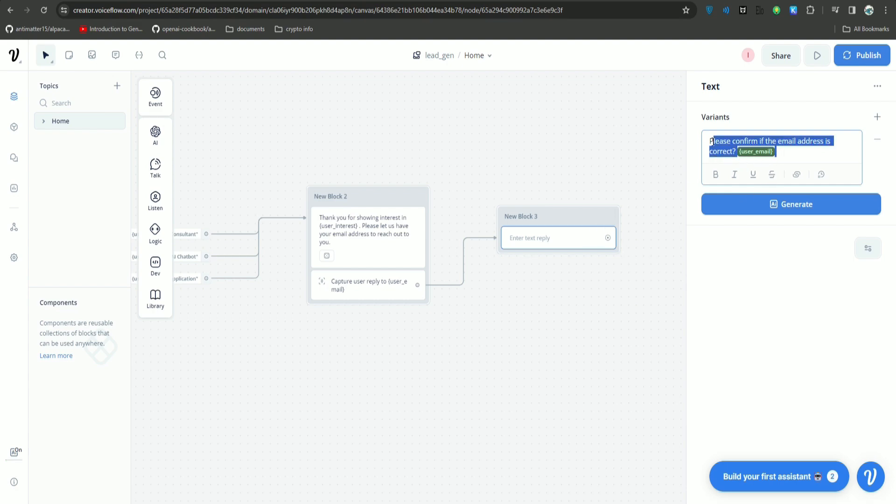
Add Buttons to New Block 3 labelled 'Yes It is correct' and 'No, I want to change it'.
mouse_move(161, 169)
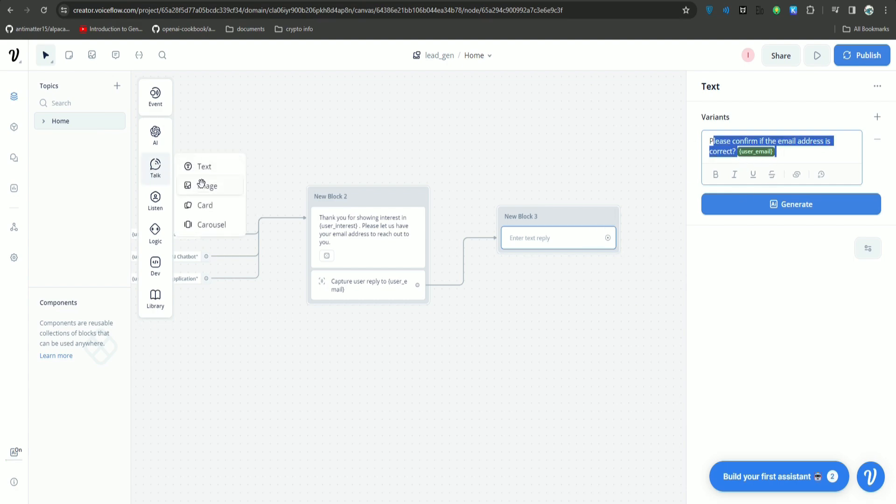
mouse_move(161, 204)
left_click_drag(202, 196, 559, 265)
type("Yes It is correct")
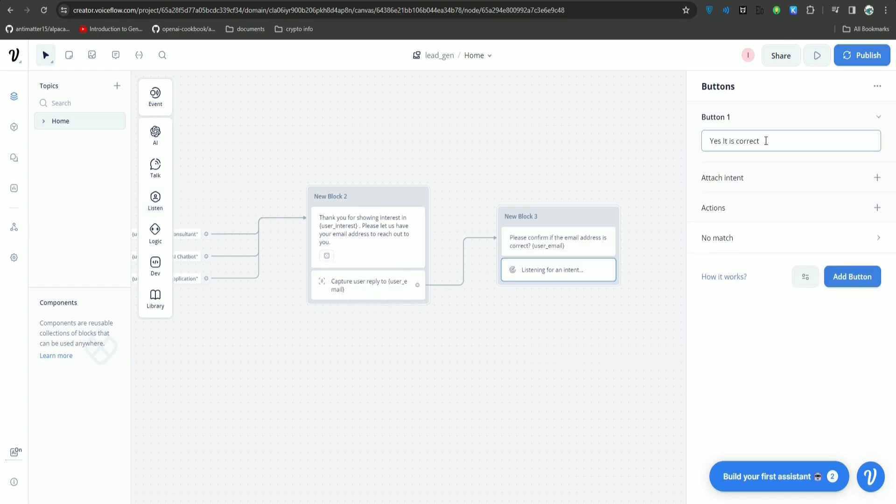
left_click(868, 276)
type("No, I want to")
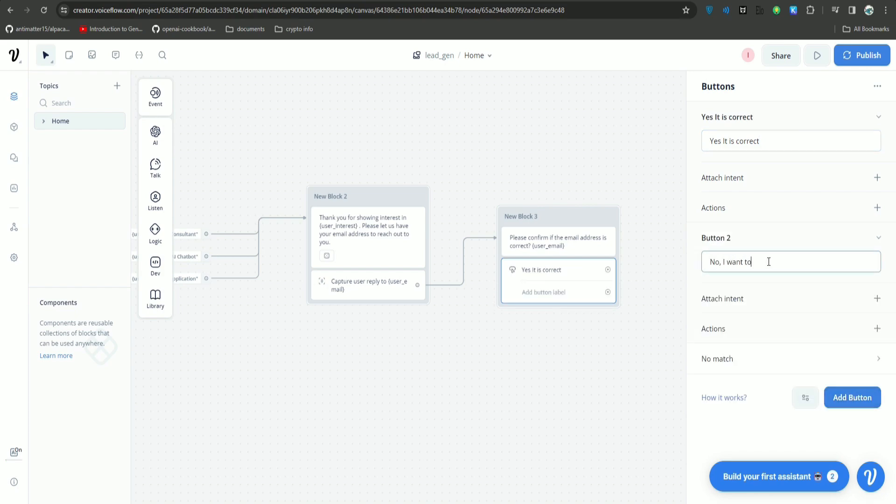
type(" change it")
left_click(781, 427)
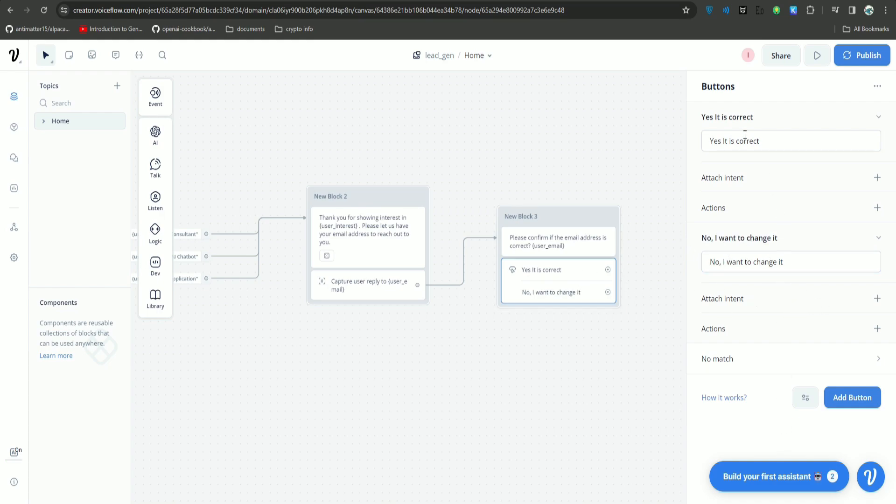
left_click(767, 144)
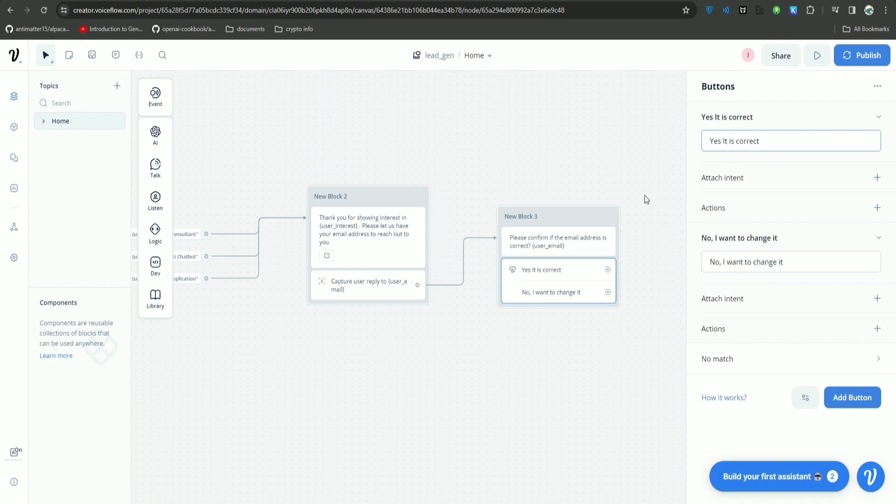
left_click_drag(646, 199, 422, 248)
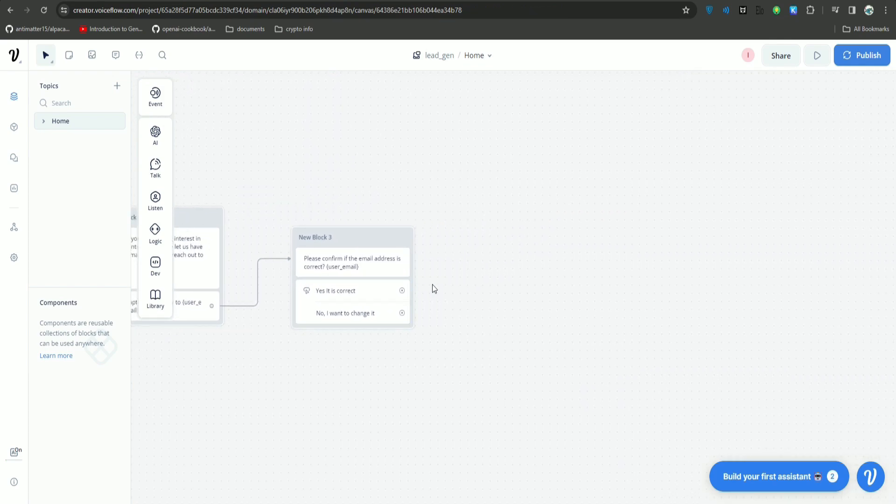
Add New Block 4 after the Yes choice, thanking the user and promising contact via the provided email.
left_click_drag(432, 284, 416, 228)
mouse_move(159, 169)
left_click_drag(199, 166, 485, 191)
type("Thank you. Our team")
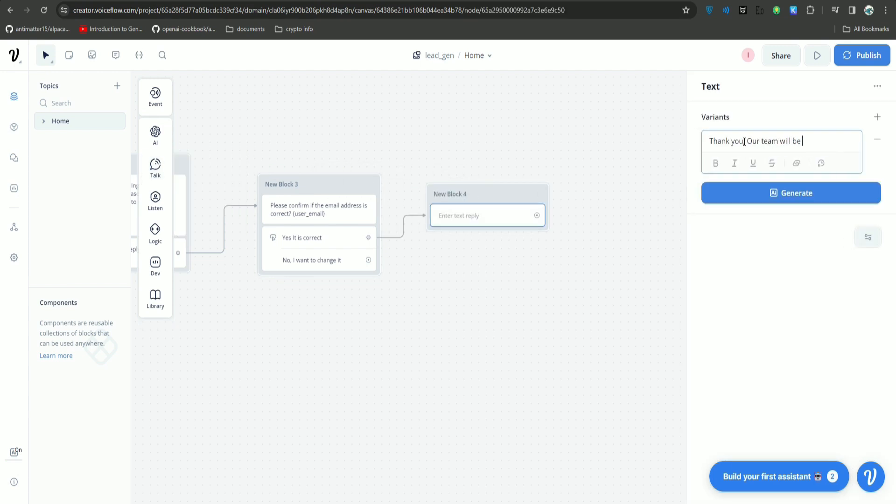
type(" will be in touch with you shortly via")
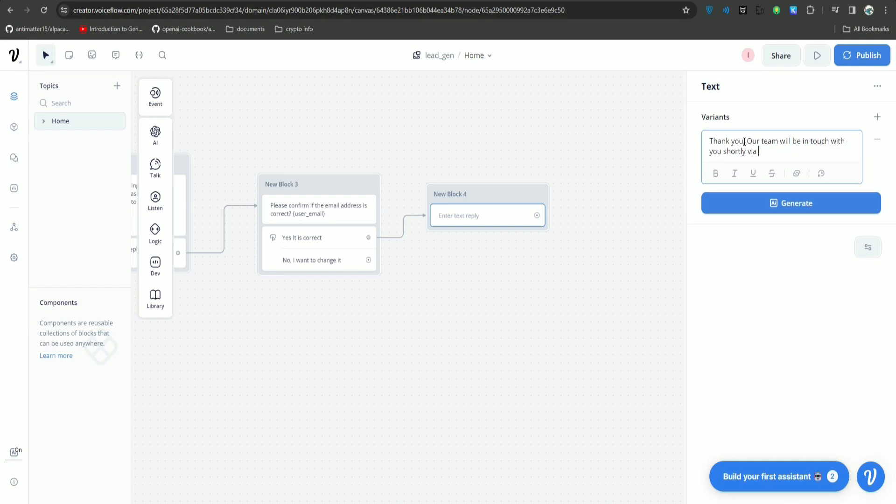
type(" the provided email address.")
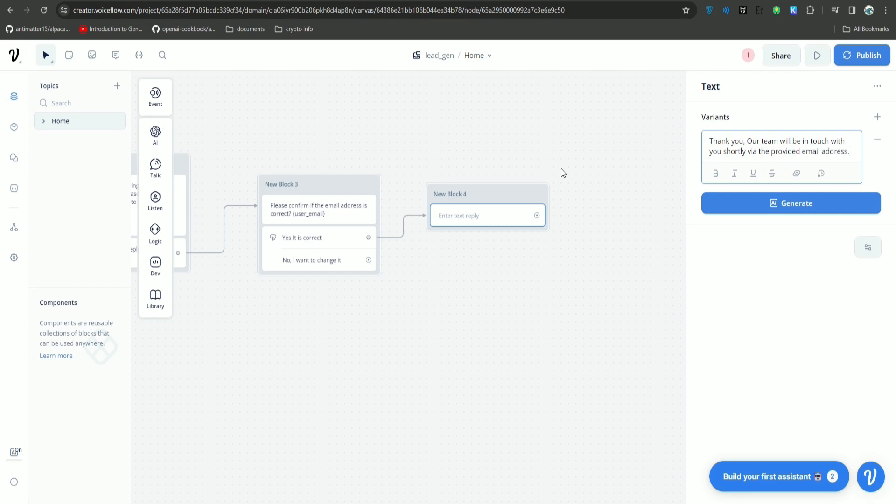
left_click_drag(496, 191, 545, 176)
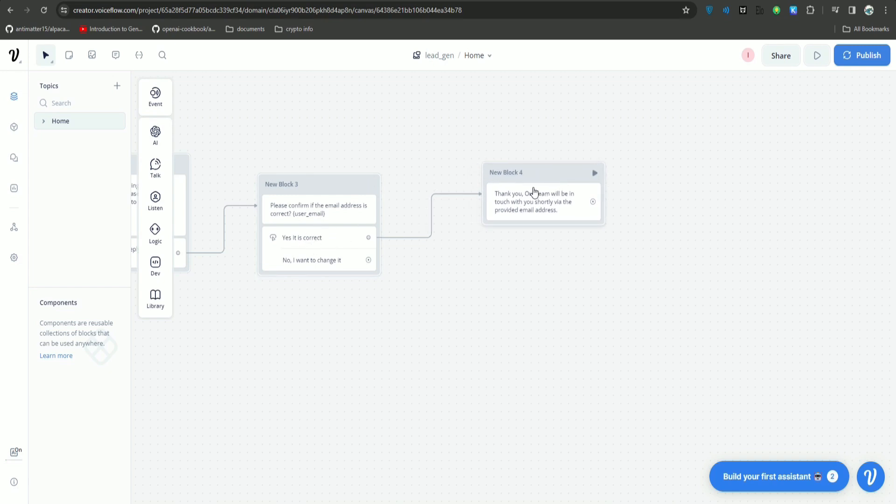
scroll(426, 278, "left", 3)
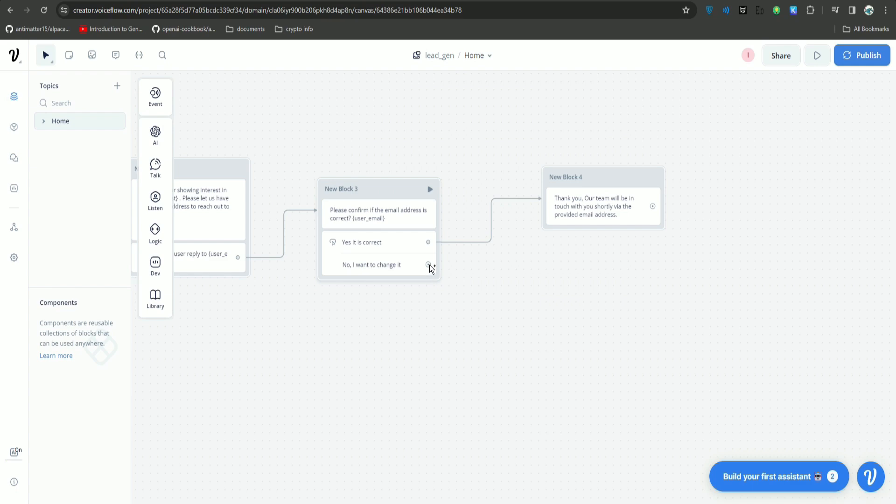
scroll(429, 264, "left", 4)
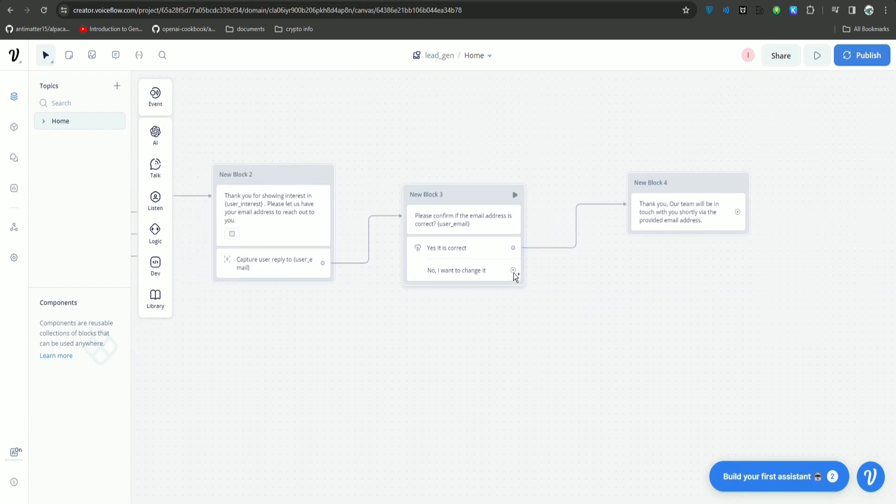
left_click_drag(514, 276, 443, 100)
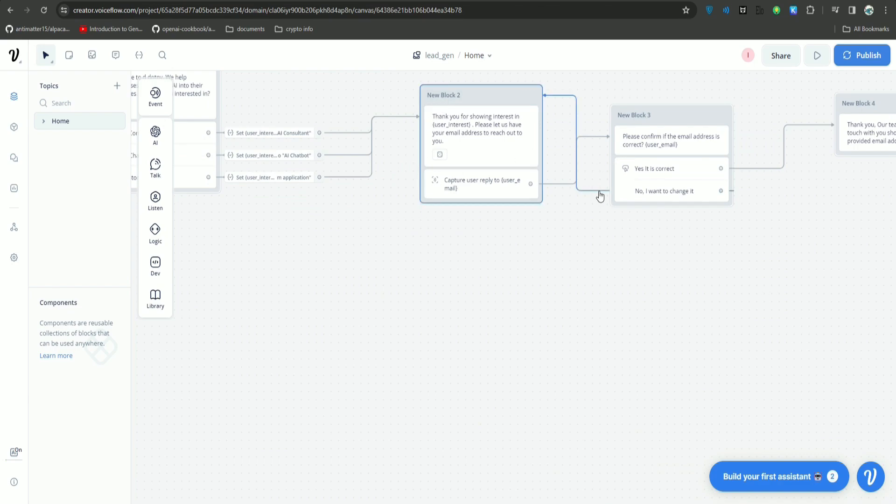
left_click_drag(601, 194, 393, 284)
left_click_drag(767, 285, 643, 355)
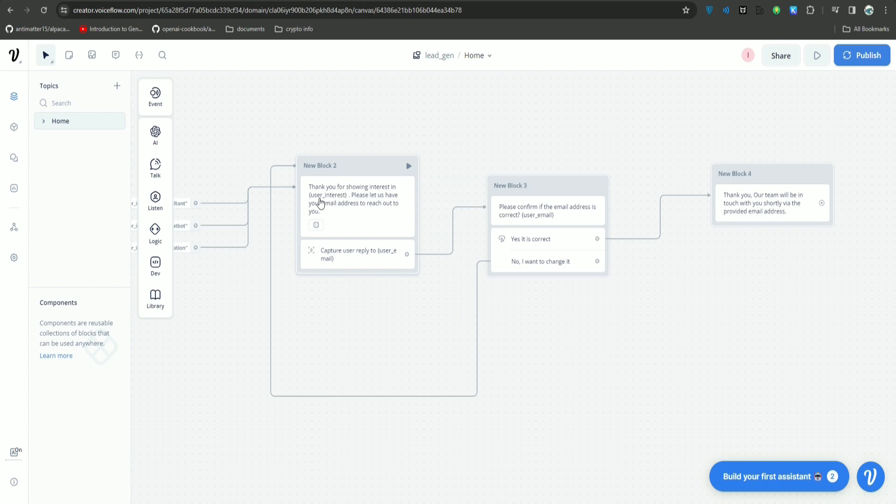
left_click(337, 199)
left_click_drag(712, 142, 807, 162)
left_click(806, 162)
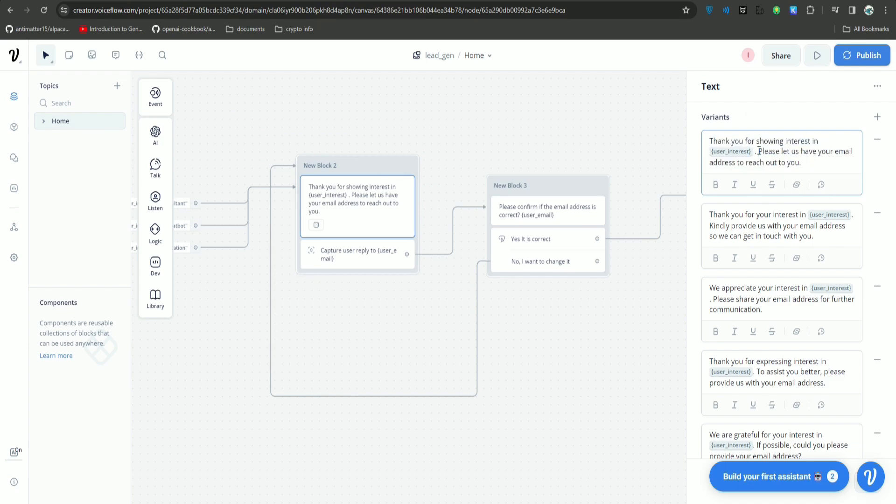
left_click_drag(758, 151, 704, 141)
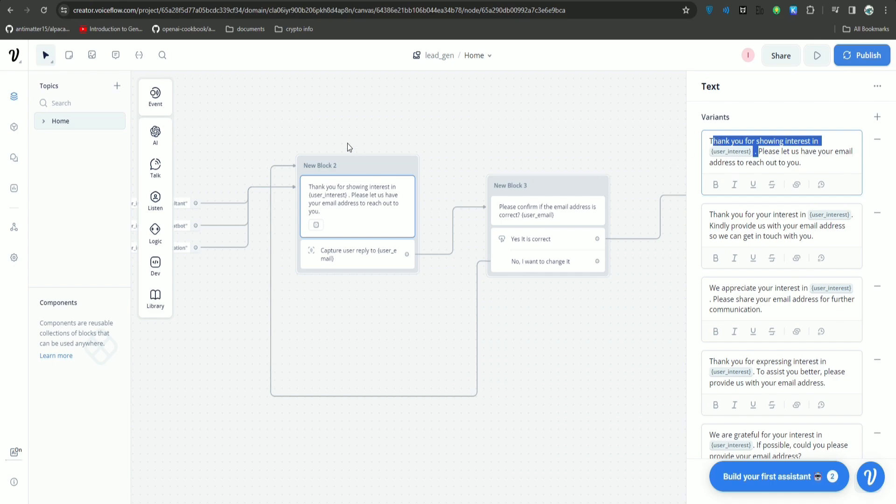
scroll(508, 124, "right", 3)
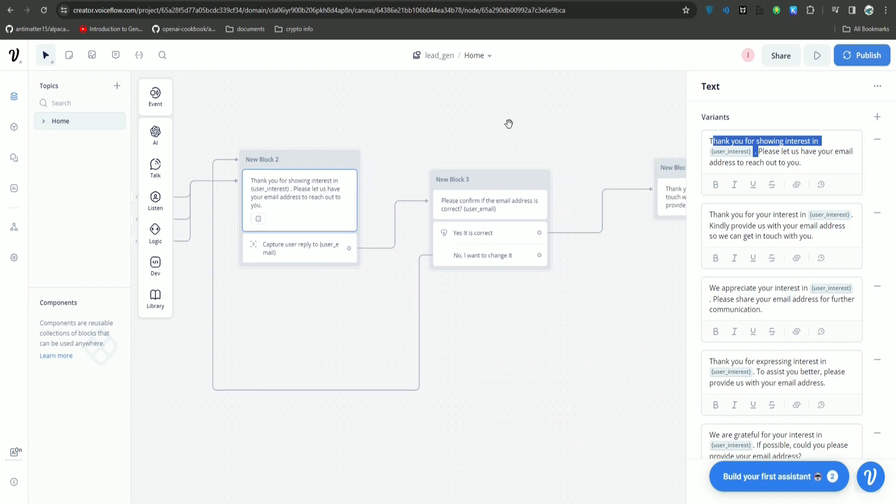
left_click(509, 124)
scroll(509, 125, "left", 10)
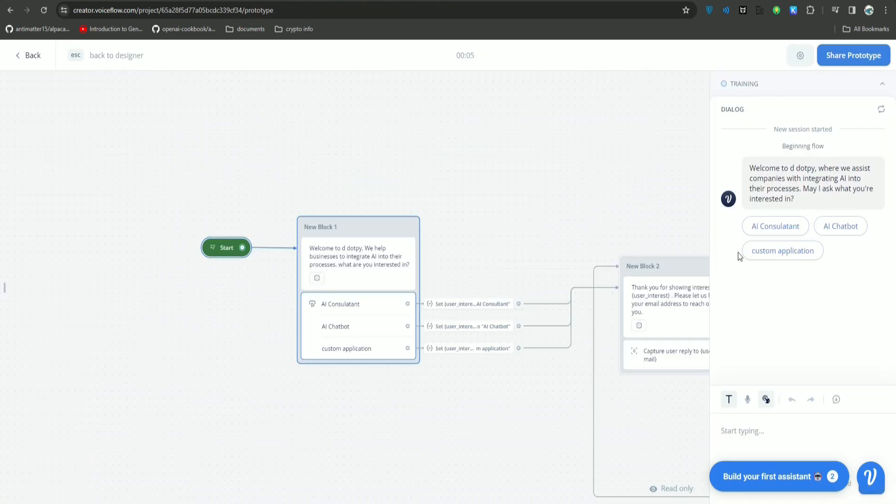
In the prototype, pick AI Consultant, enter an email, ask to change it, re-enter it and confirm.
left_click(776, 226)
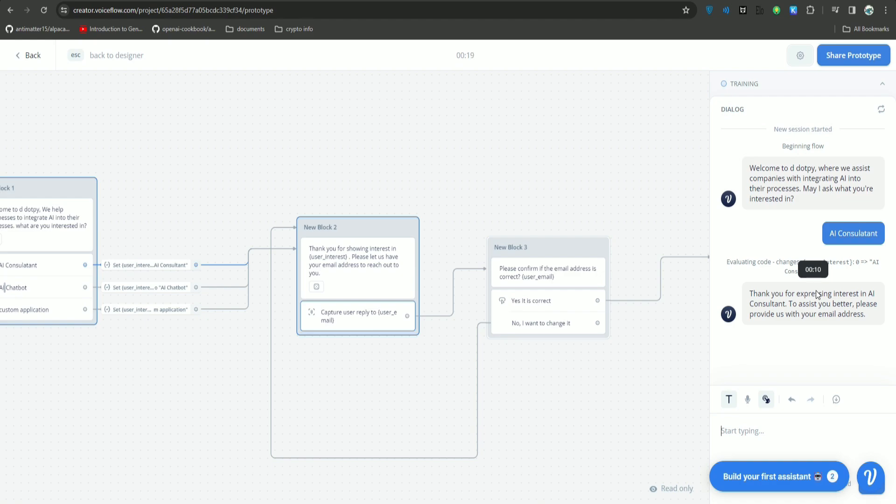
key("Return")
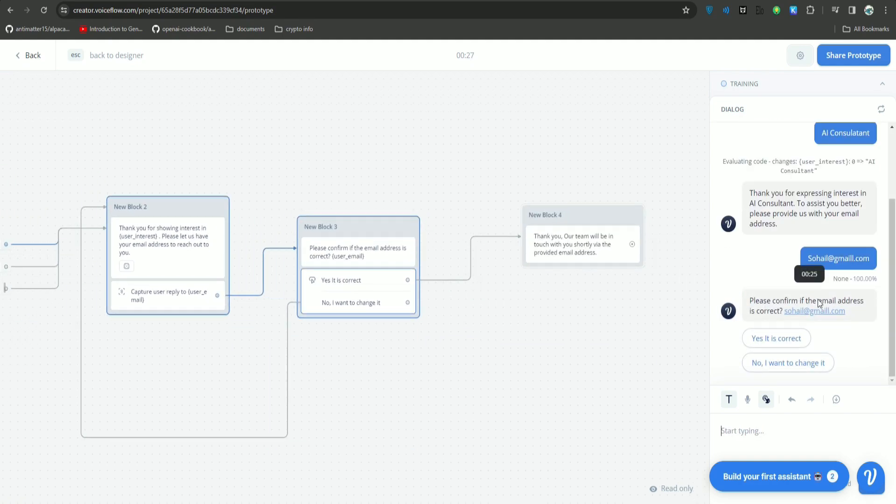
left_click(788, 366)
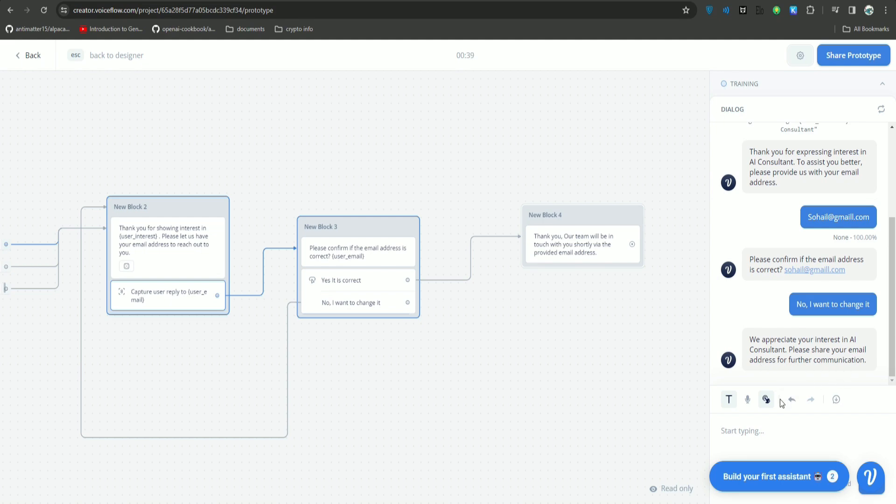
key("Return")
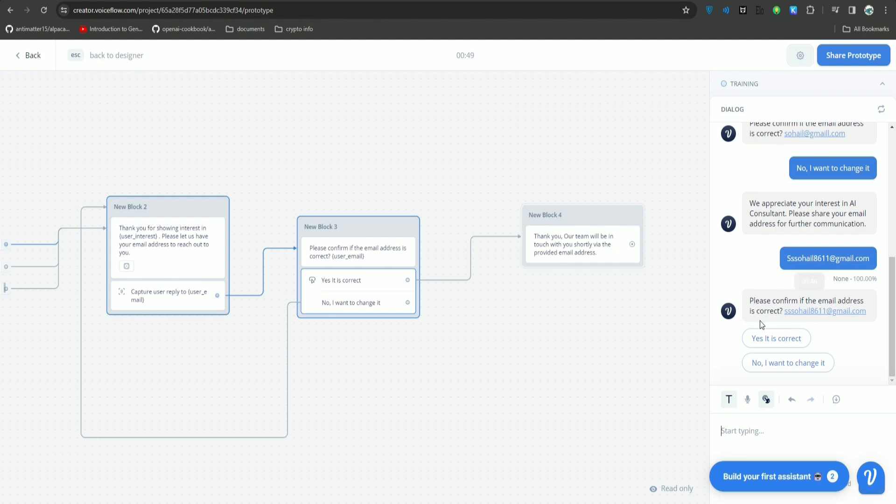
left_click(780, 339)
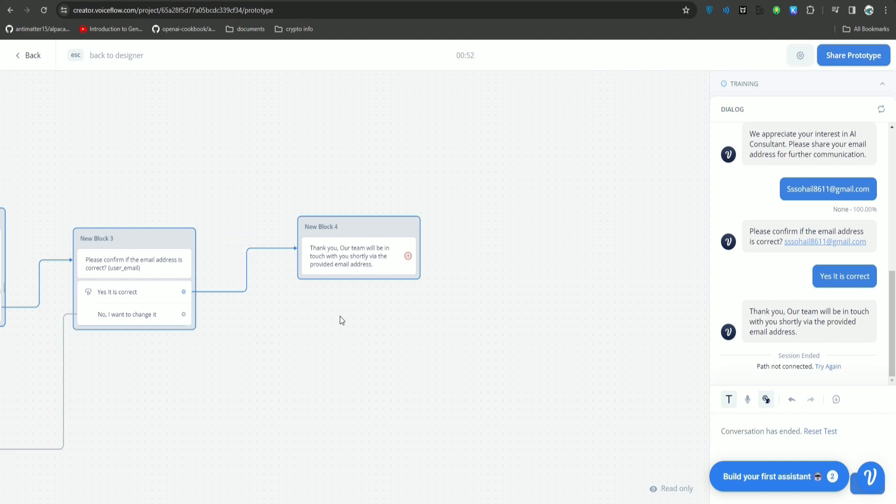
Pan the canvas to bring Start and New Blocks 1 to 3 into view.
left_click_drag(339, 316, 440, 280)
left_click_drag(241, 350, 422, 353)
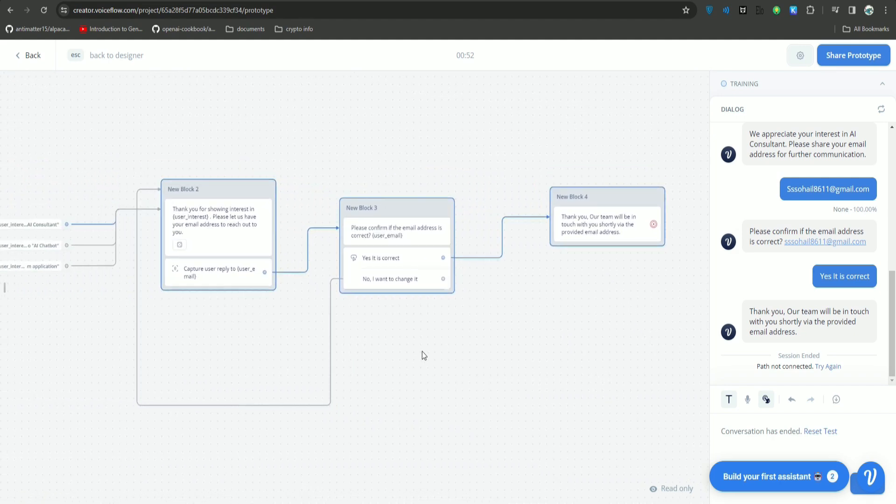
scroll(422, 352, "down", 1)
left_click_drag(87, 334, 382, 304)
left_click_drag(425, 192, 315, 205)
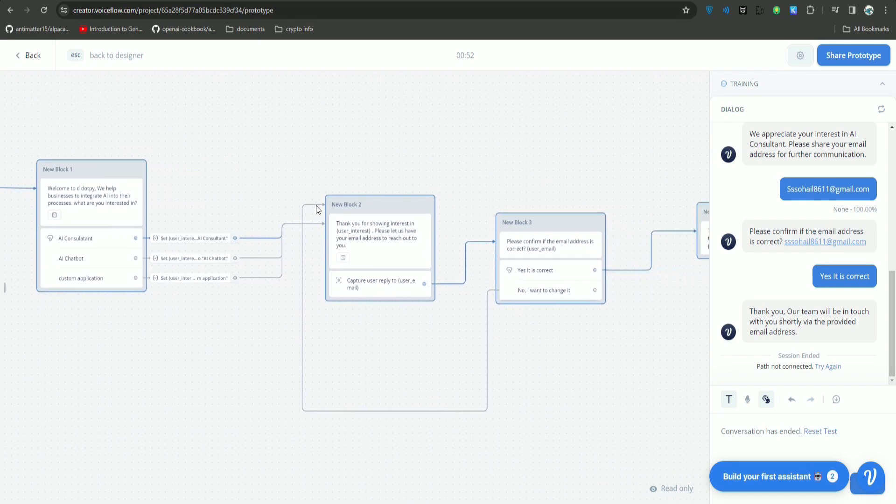
Test from New Block 2 with a sentence containing the email address, then exit to the designer.
left_click(429, 209)
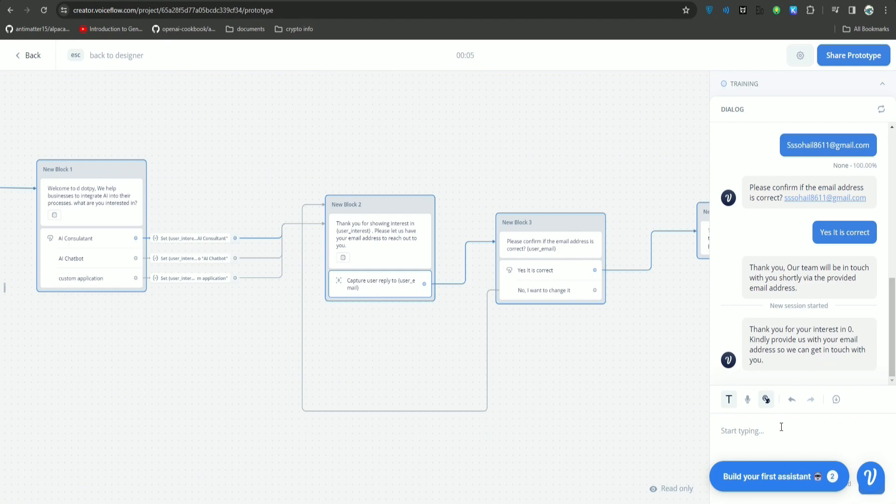
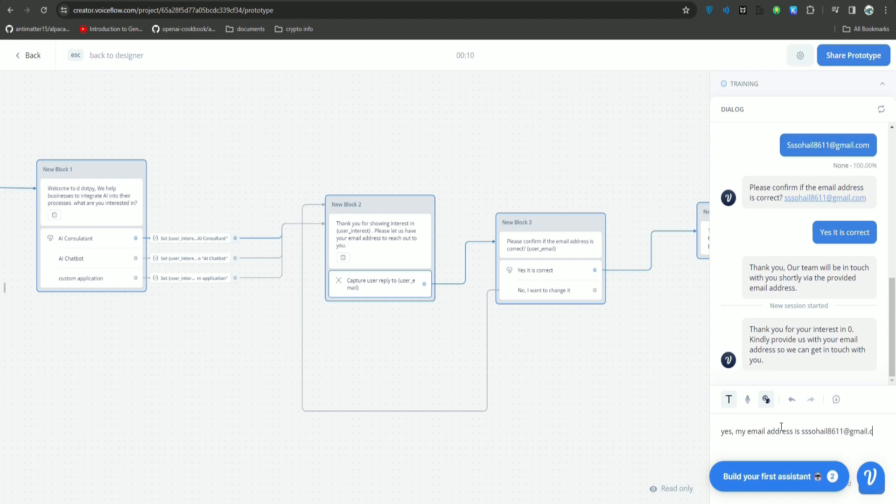
key("Return")
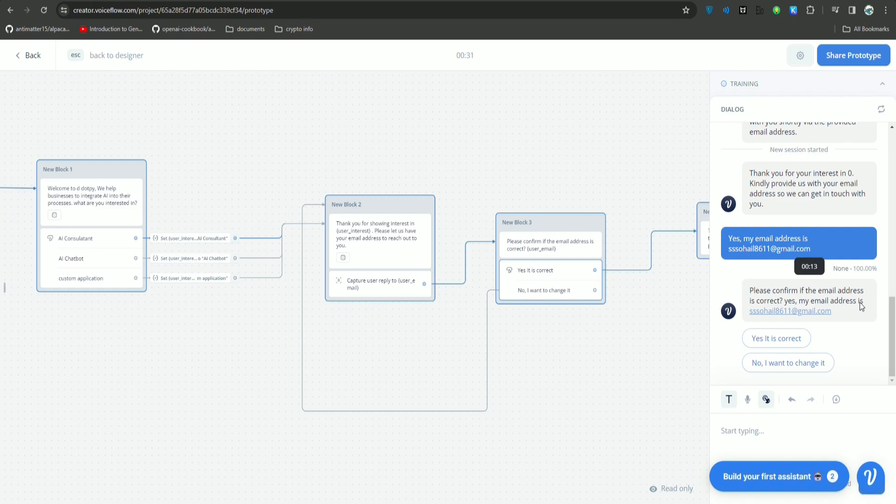
left_click_drag(623, 344, 557, 363)
left_click_drag(507, 243, 500, 267)
key("Escape")
left_click_drag(567, 398, 603, 389)
Add a Code action to New Block 2's Capture step and clear its JavaScript editor.
left_click(344, 255)
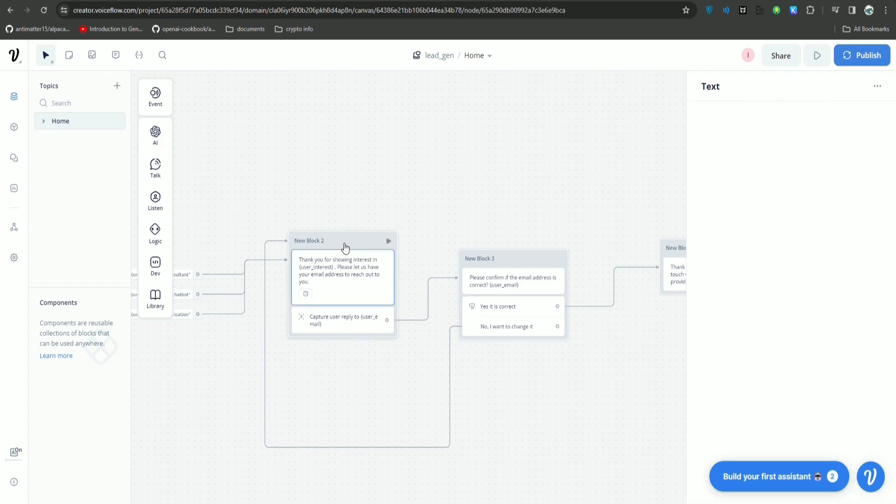
left_click(349, 317)
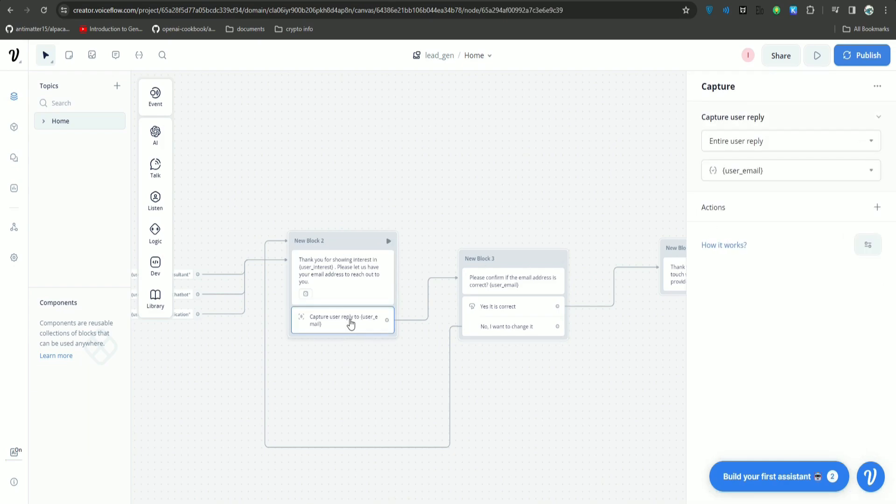
left_click(877, 207)
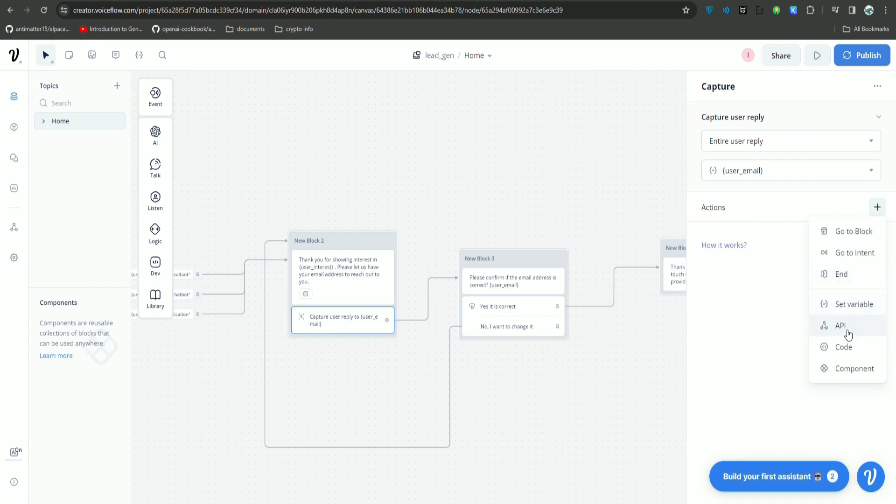
left_click(843, 347)
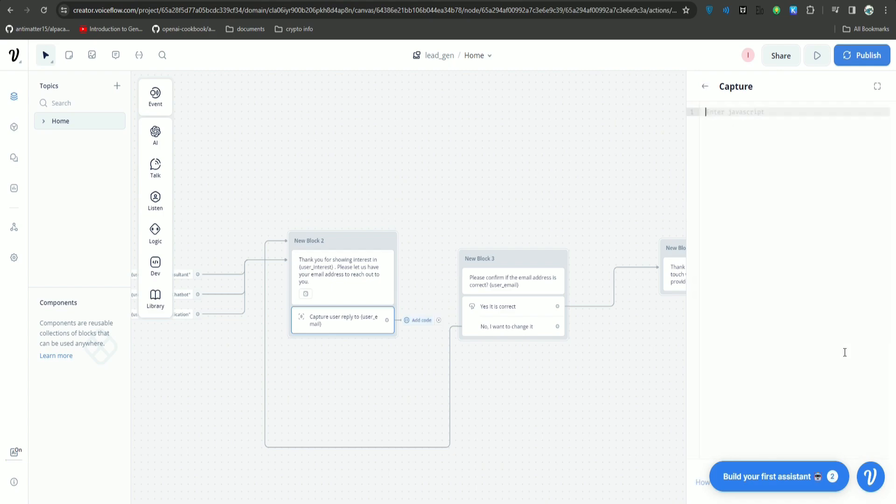
type("has")
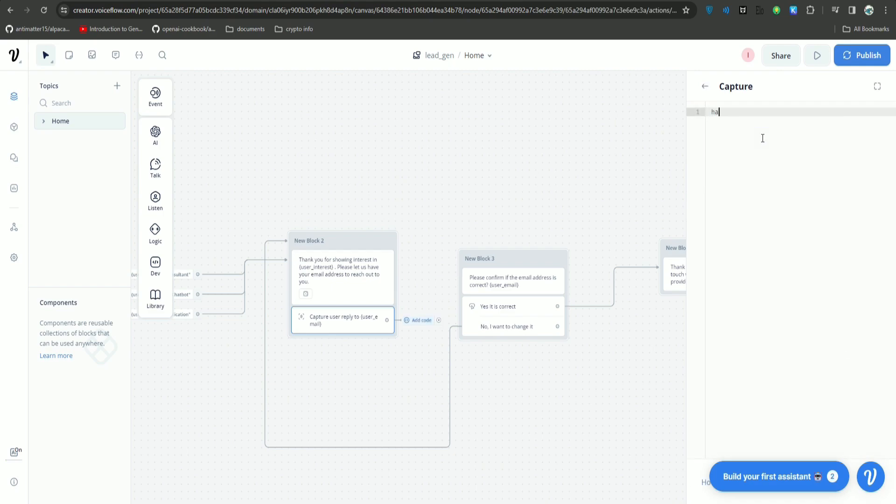
key("BackSpace")
key("BackSpace")
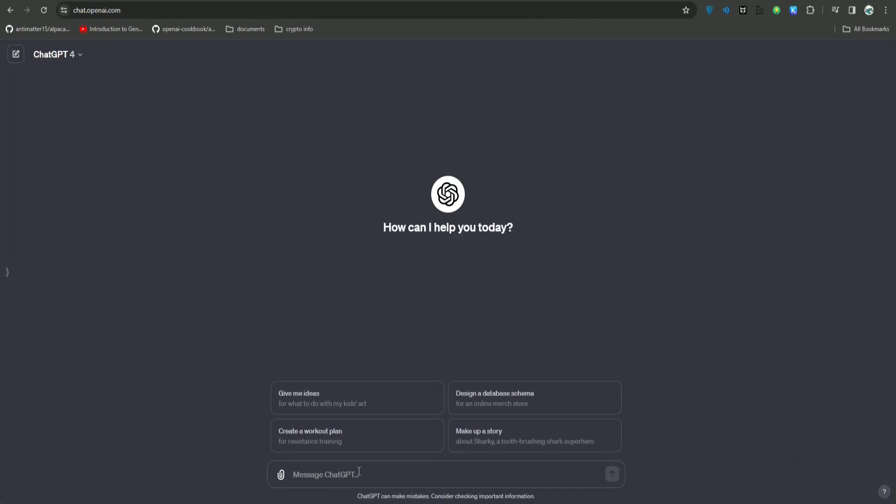
Ask ChatGPT for JavaScript that reads a string variable and fetches only the email address.
type("give me javas")
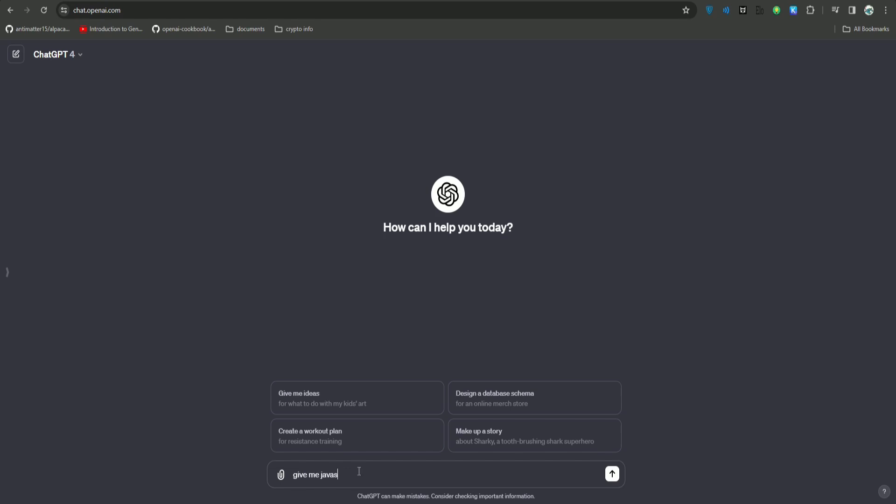
type("cript code, that reads a string variable, and from there i")
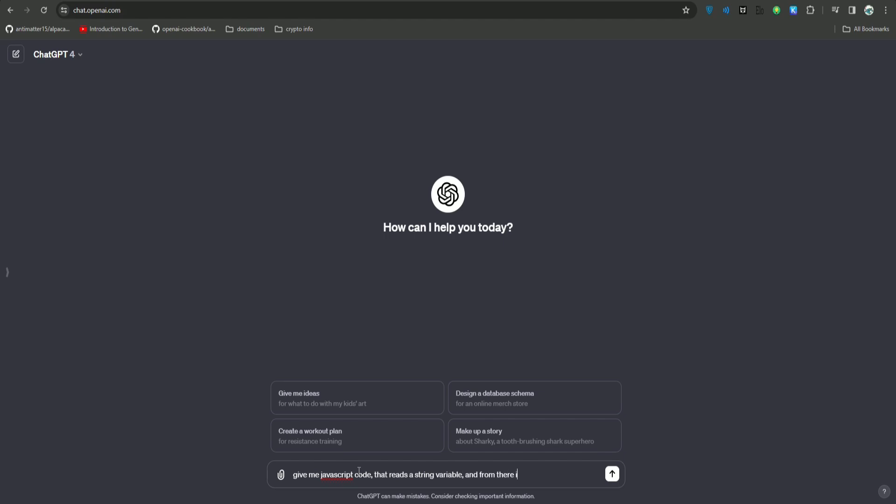
type("t will fetch only the email address.")
key("Return")
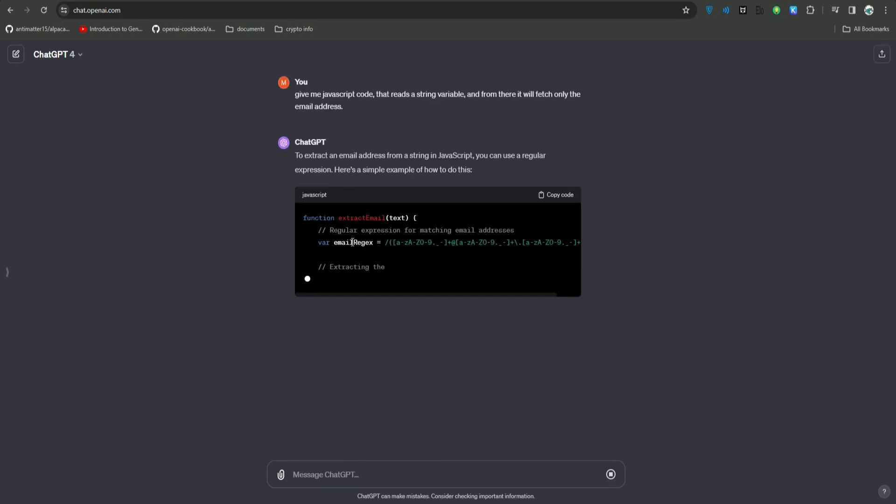
left_click_drag(342, 242, 576, 243)
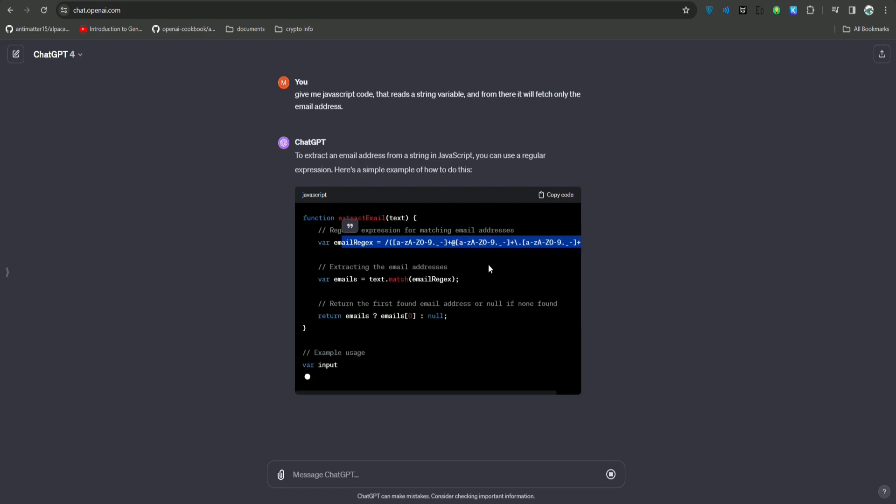
left_click(489, 266)
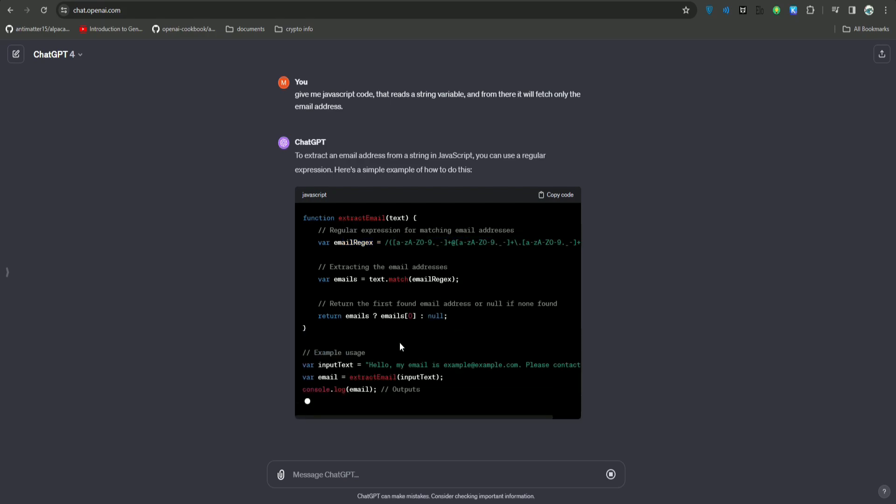
Copy the example extractEmail call from ChatGPT for a new line below the function.
left_click_drag(303, 218, 332, 330)
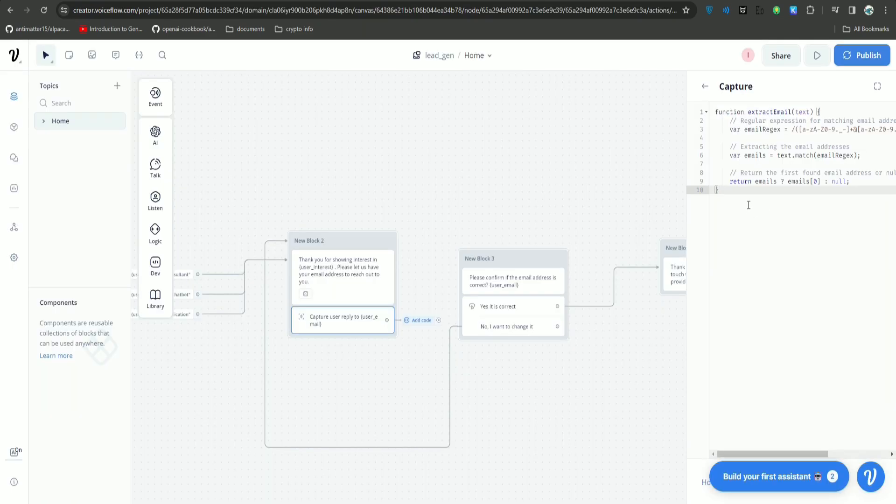
key("Return")
key("Return")
left_click(769, 195)
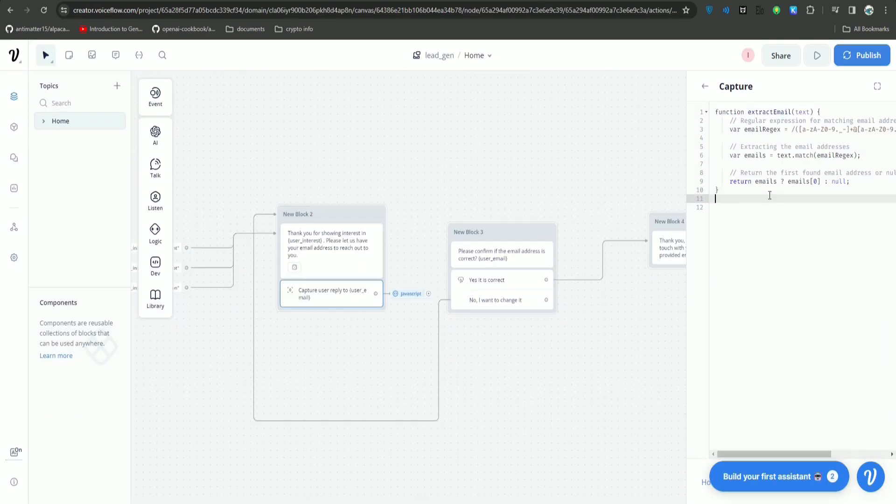
left_click(482, 0)
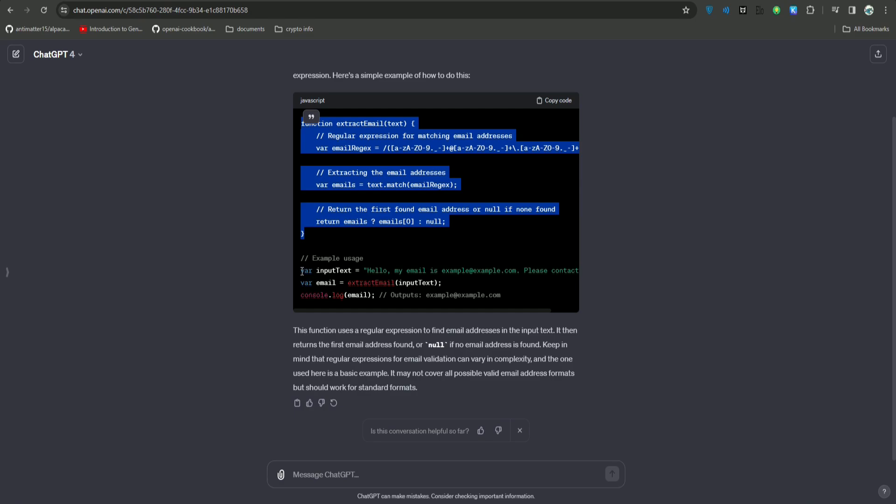
left_click_drag(302, 284, 441, 283)
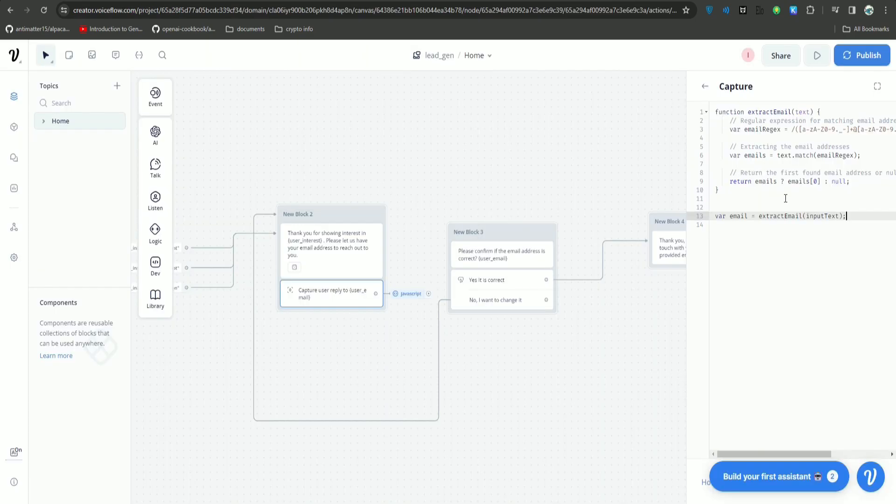
Make line 13 read user_email = extractEmail(user_email), with 'var' removed.
double_click(721, 216)
key("BackSpace")
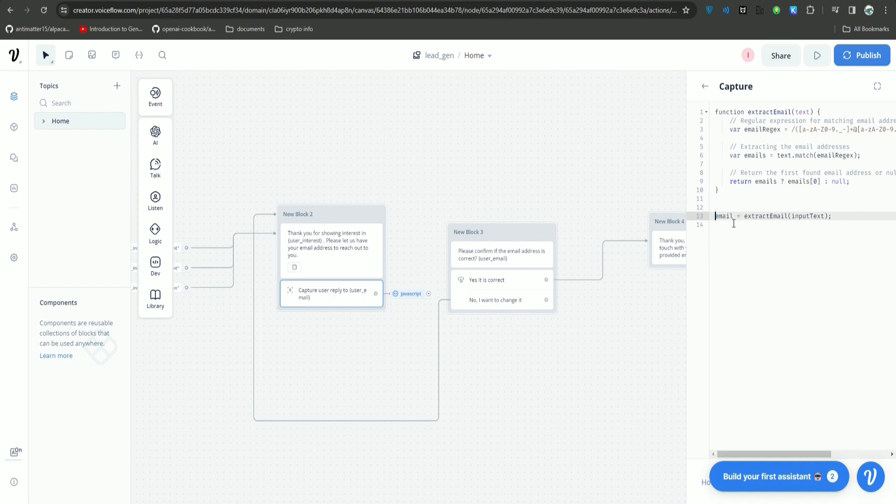
double_click(806, 216)
type("user_emai")
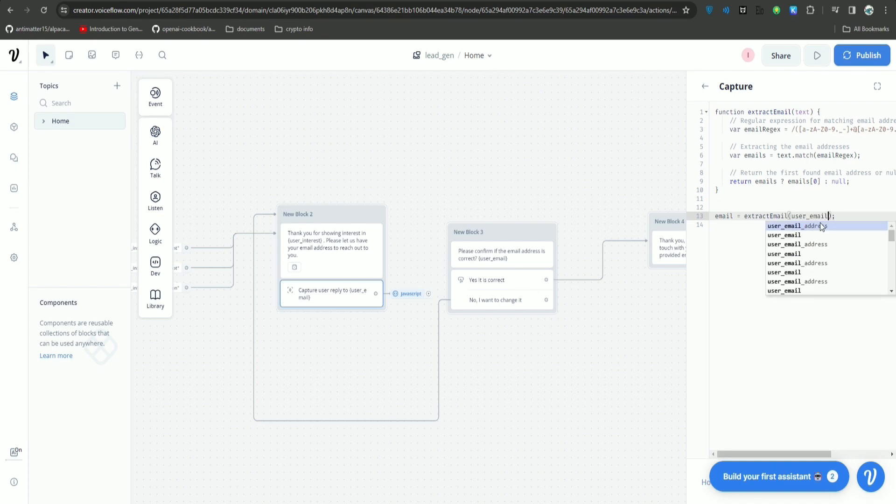
type("l")
key("Escape")
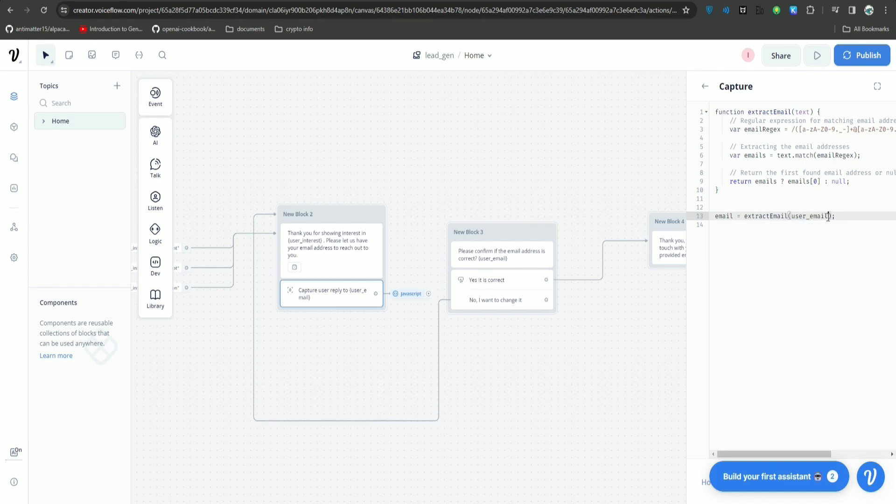
left_click_drag(829, 217, 799, 217)
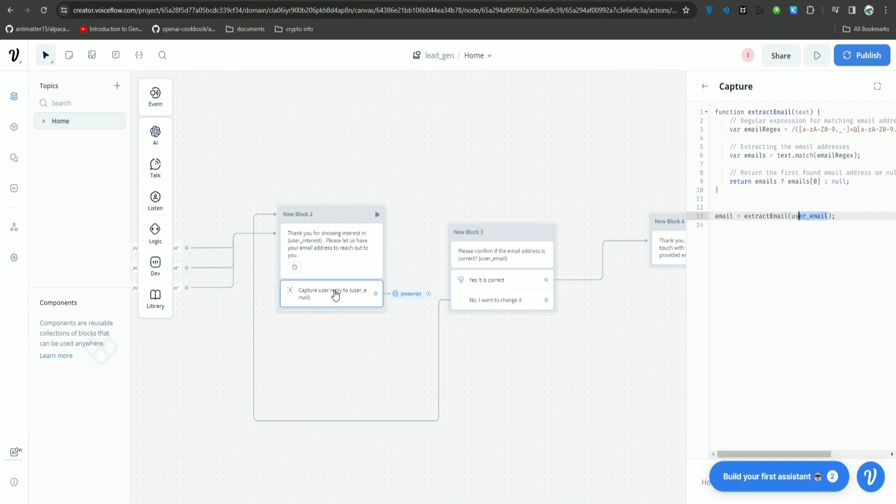
left_click_drag(732, 215, 715, 216)
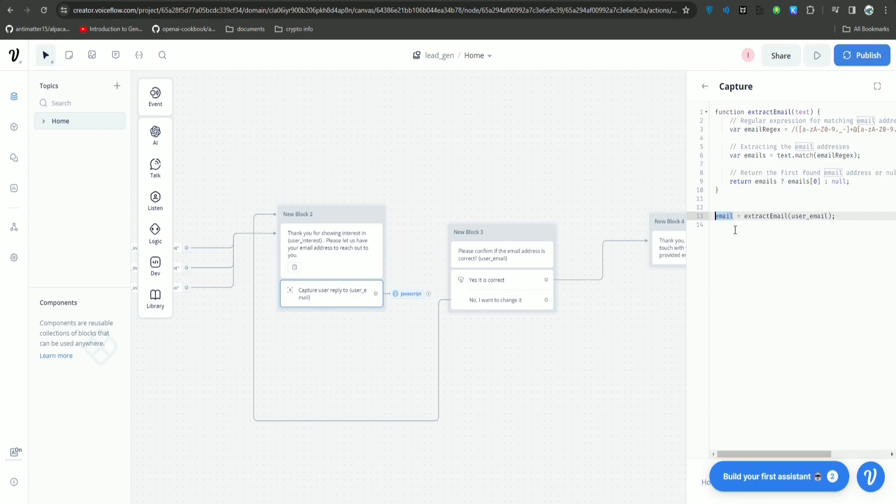
type("user_email")
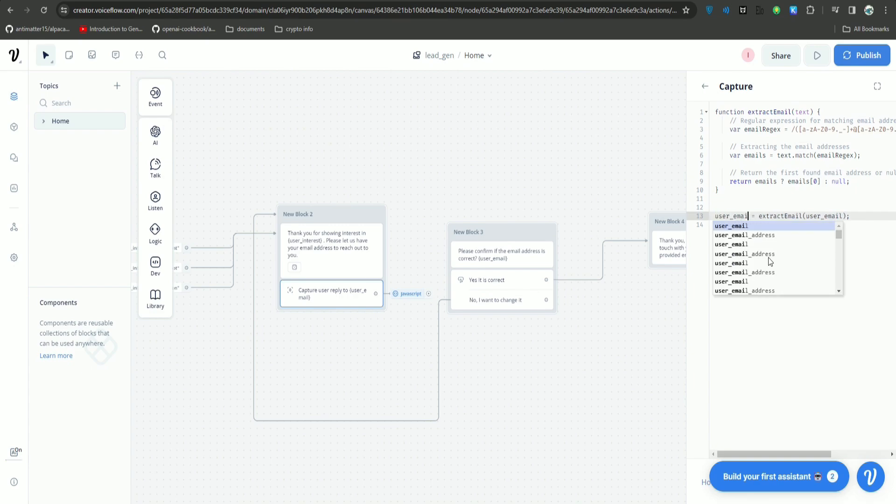
left_click(759, 369)
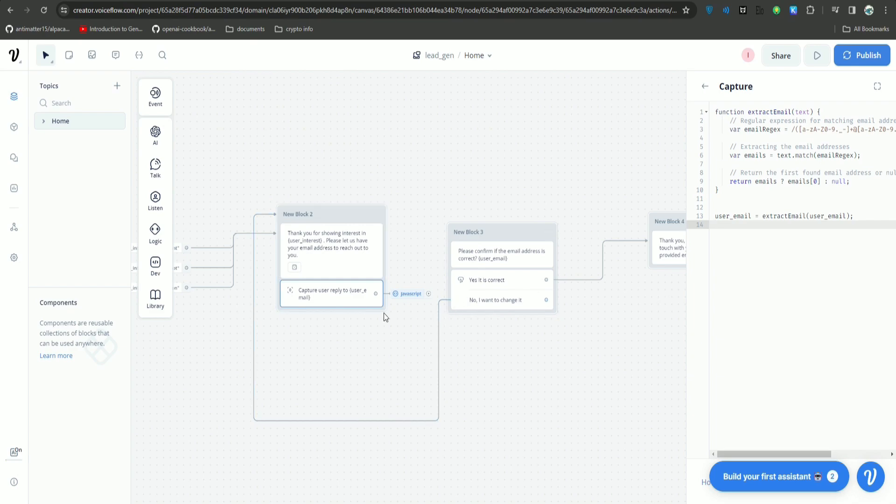
Move New Block 3 up and right, shift the loop connection right, and pan to Start.
left_click_drag(397, 244, 419, 234)
left_click_drag(478, 213, 524, 182)
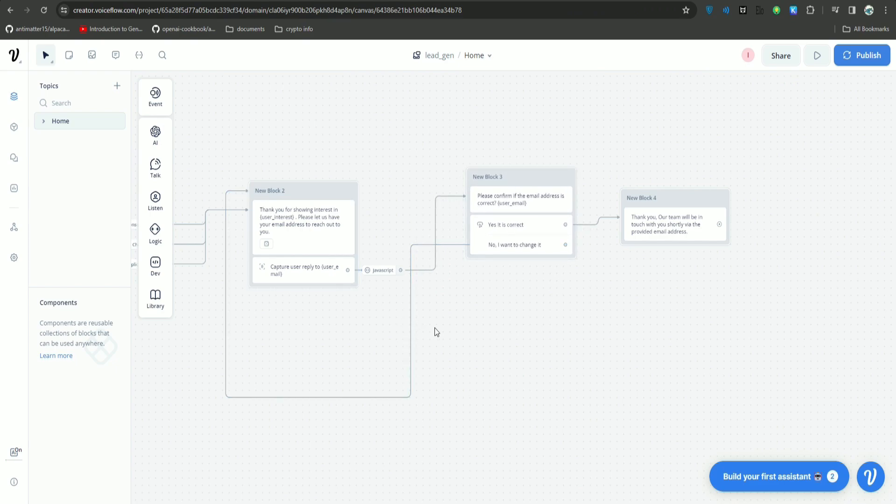
left_click(411, 314)
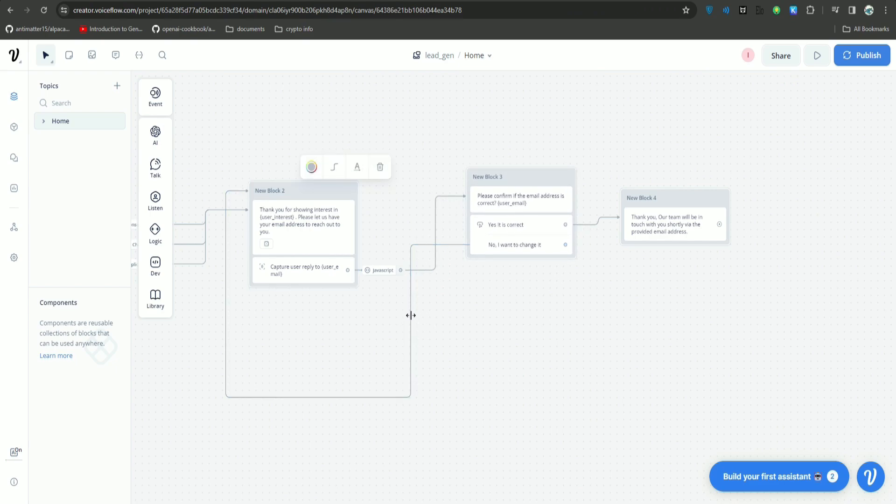
left_click_drag(410, 314, 442, 313)
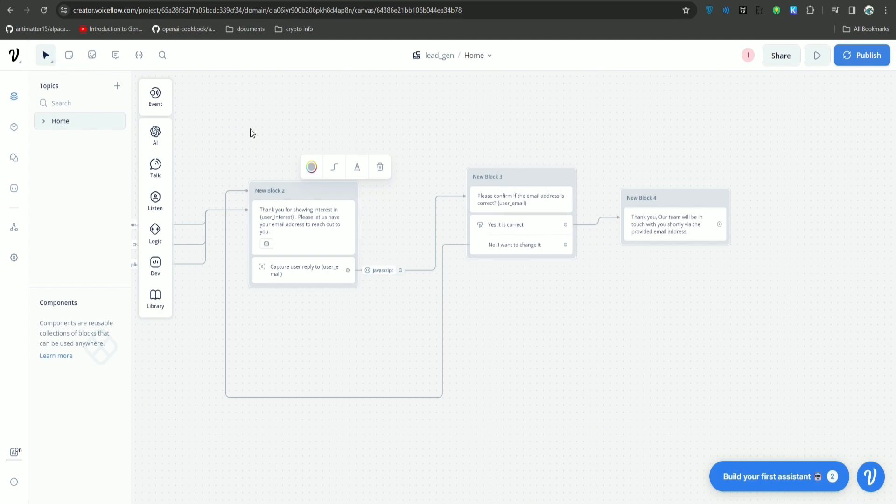
left_click_drag(390, 96, 733, 119)
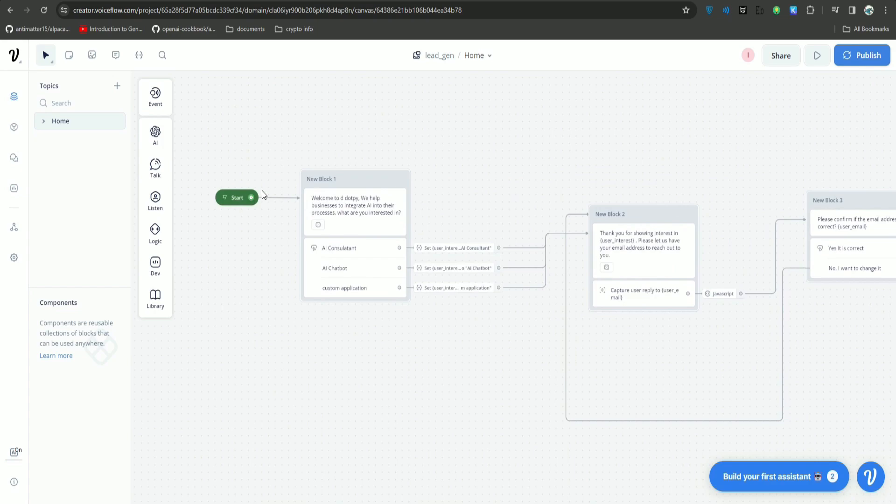
Run the prototype, choose AI Chatbot, and reply with an email address.
left_click(223, 200)
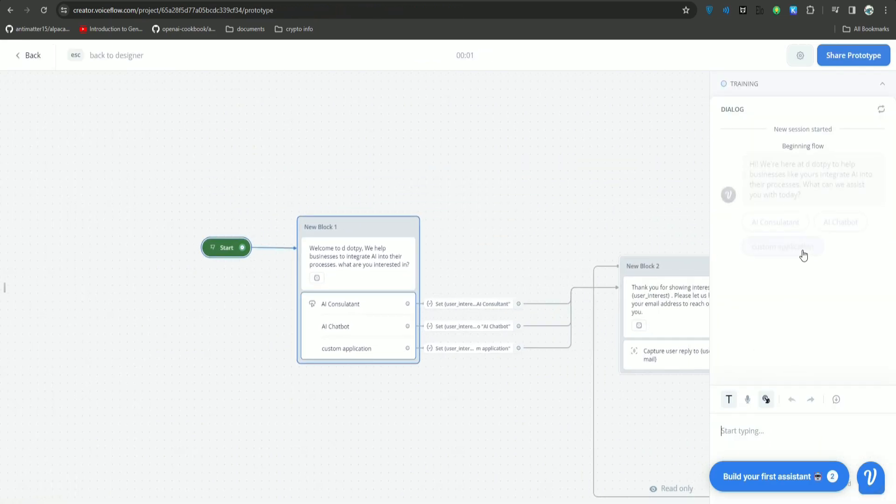
left_click(838, 227)
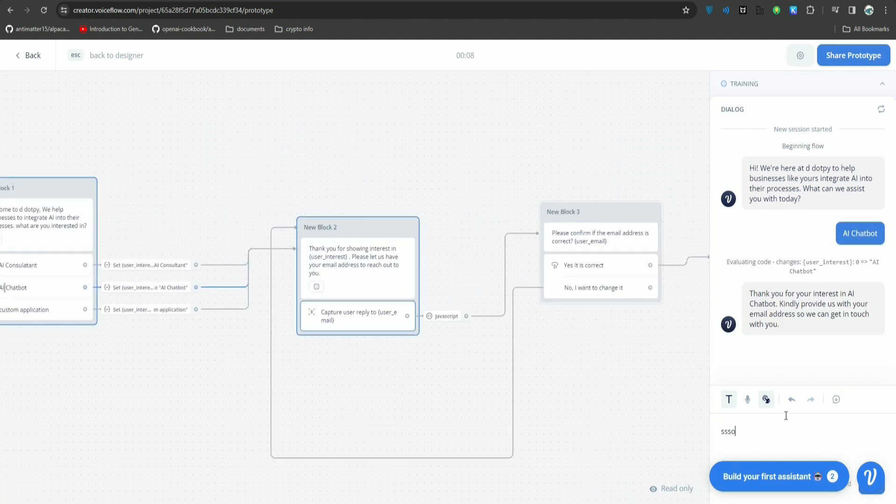
left_click(786, 415)
key("Return")
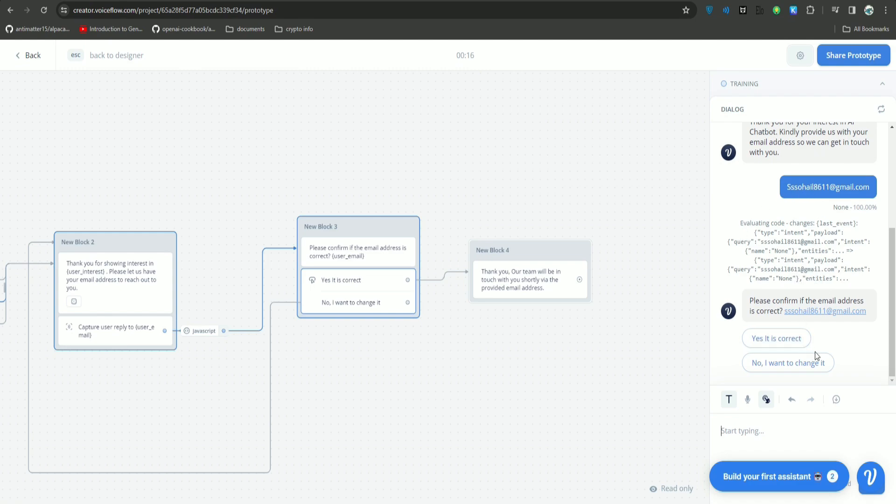
Choose 'No, I want to change it' and reply with a sentence containing a new email address.
left_click(789, 365)
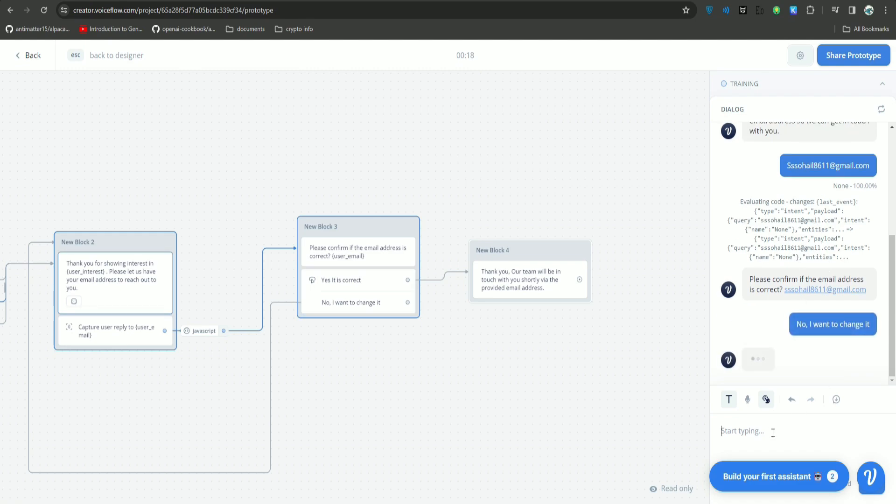
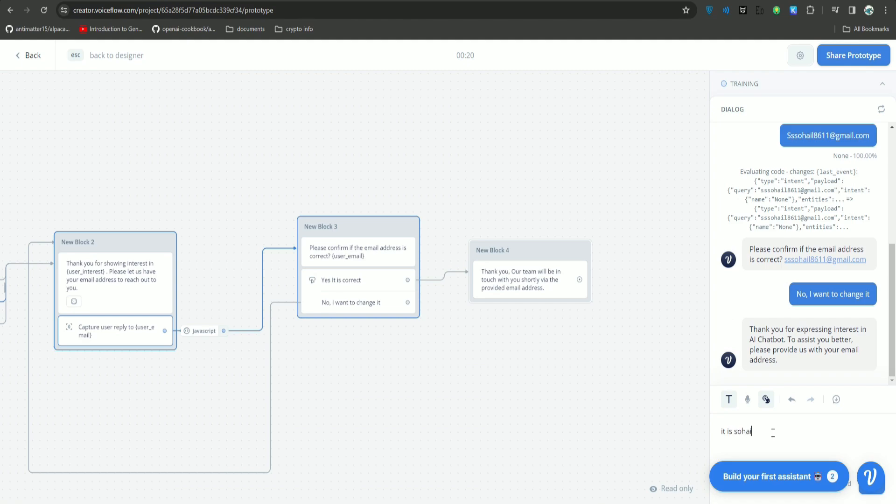
key("Return")
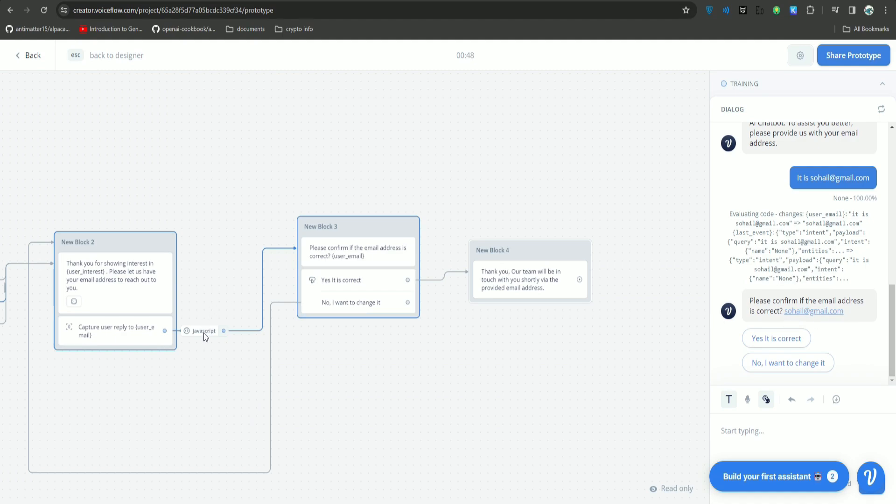
left_click_drag(219, 312, 262, 284)
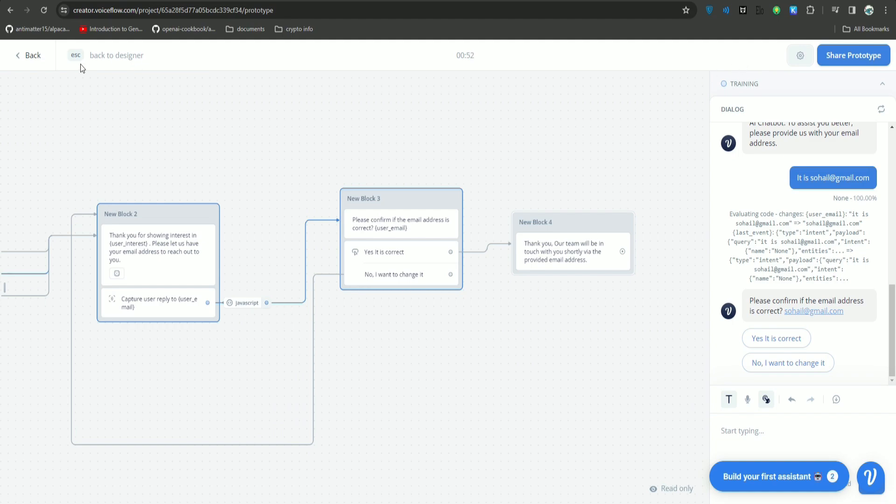
Return to the designer and review the capture step's extractEmail code and user_email line 13.
left_click(31, 57)
mouse_move(247, 303)
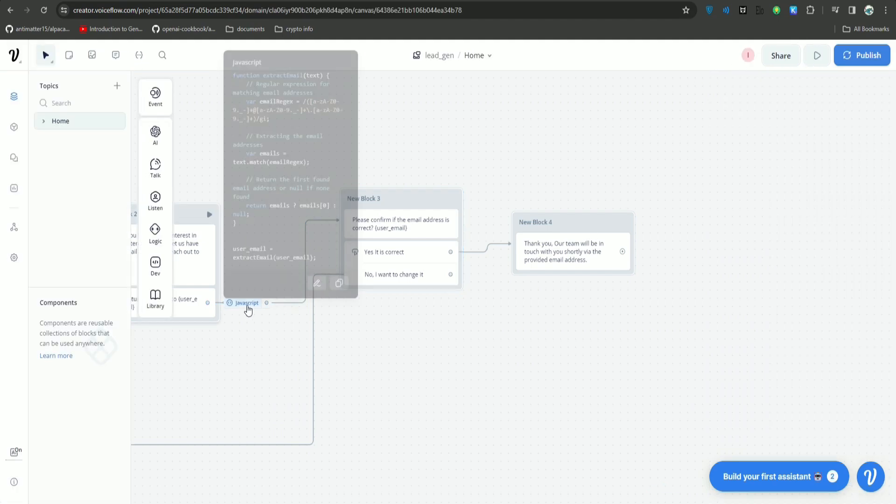
left_click(317, 281)
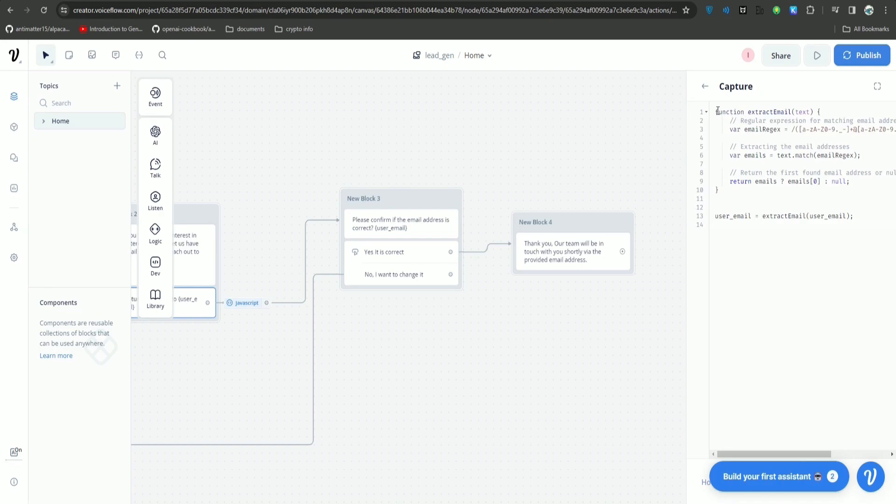
left_click_drag(717, 111, 715, 213)
left_click(752, 216)
left_click(735, 227)
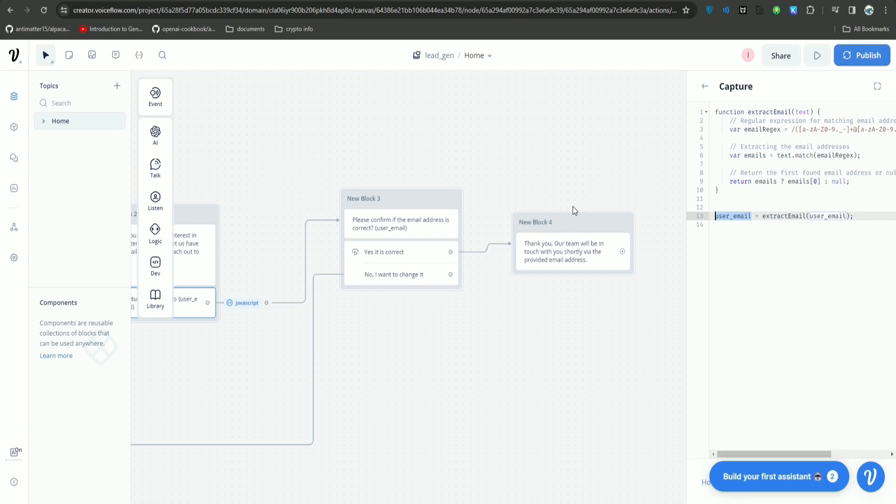
left_click_drag(276, 184, 542, 158)
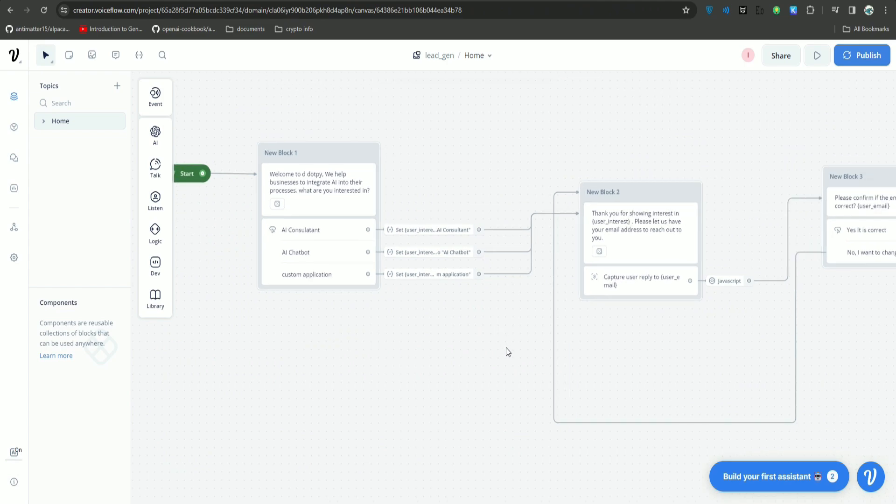
scroll(507, 348, "down", 1)
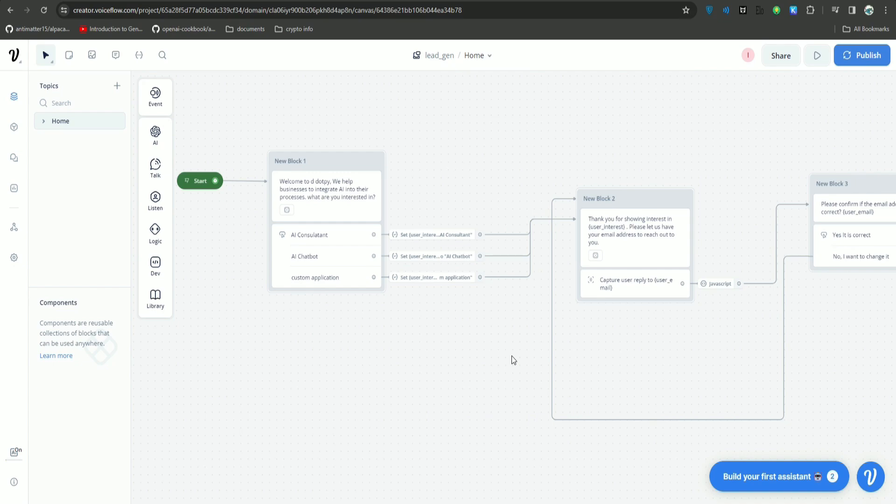
left_click_drag(839, 350, 816, 338)
left_click_drag(612, 348, 699, 355)
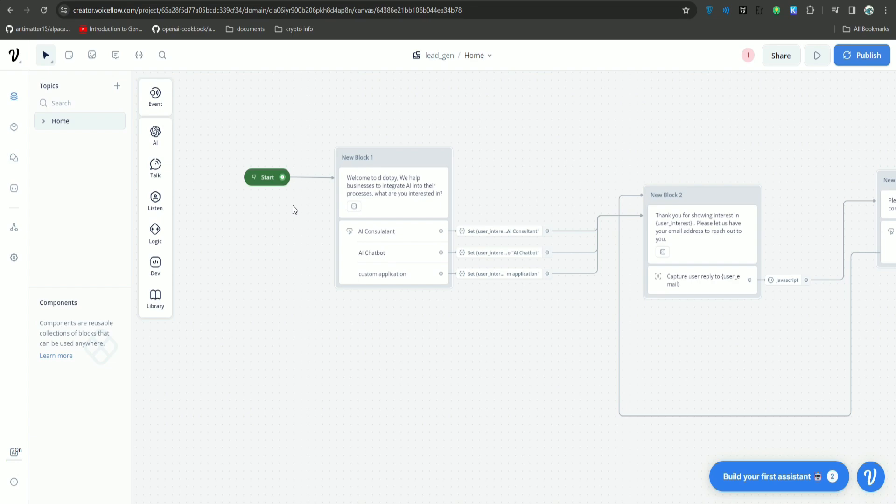
left_click_drag(791, 169, 474, 201)
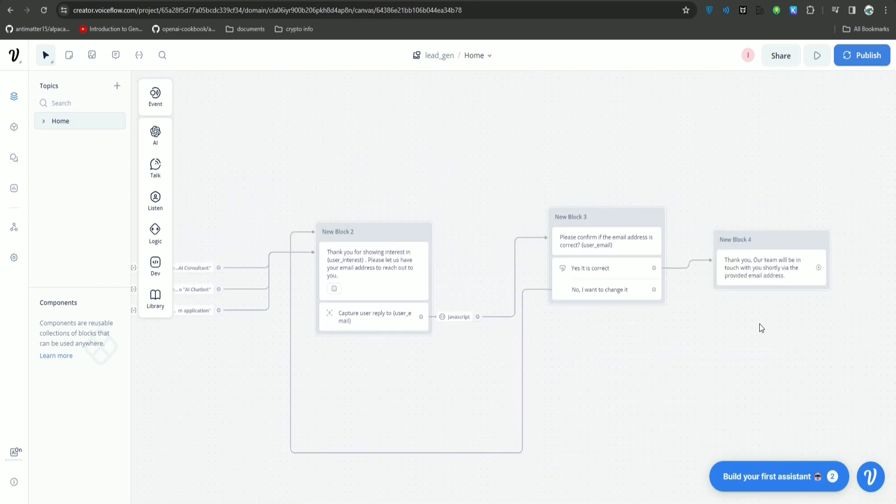